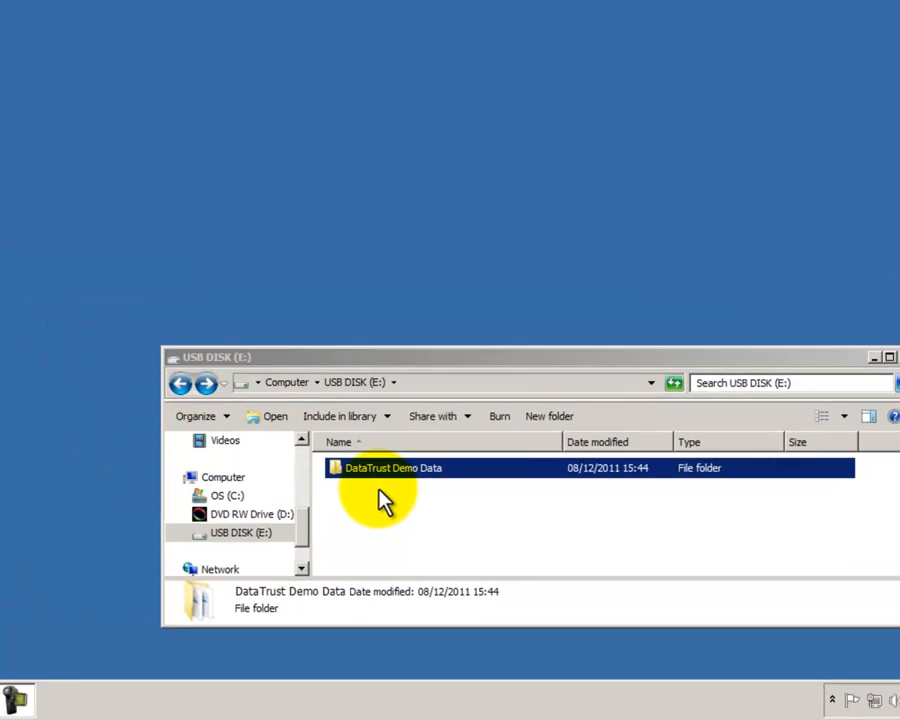
Launch the Datatrust Online Backup Manager and log in by entering the account password.
double_click(27, 240)
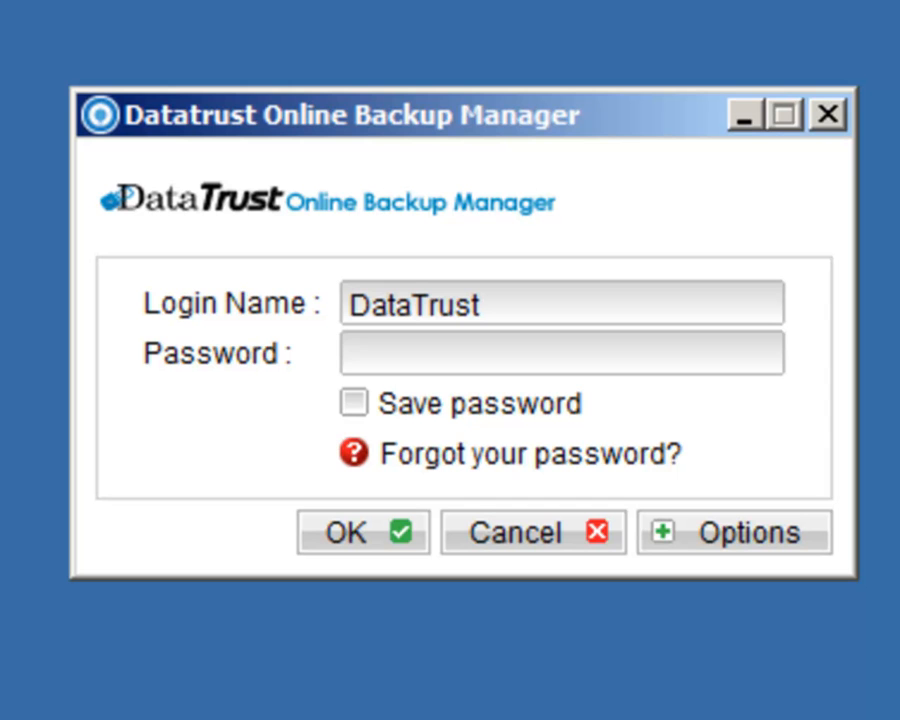
text(*****)
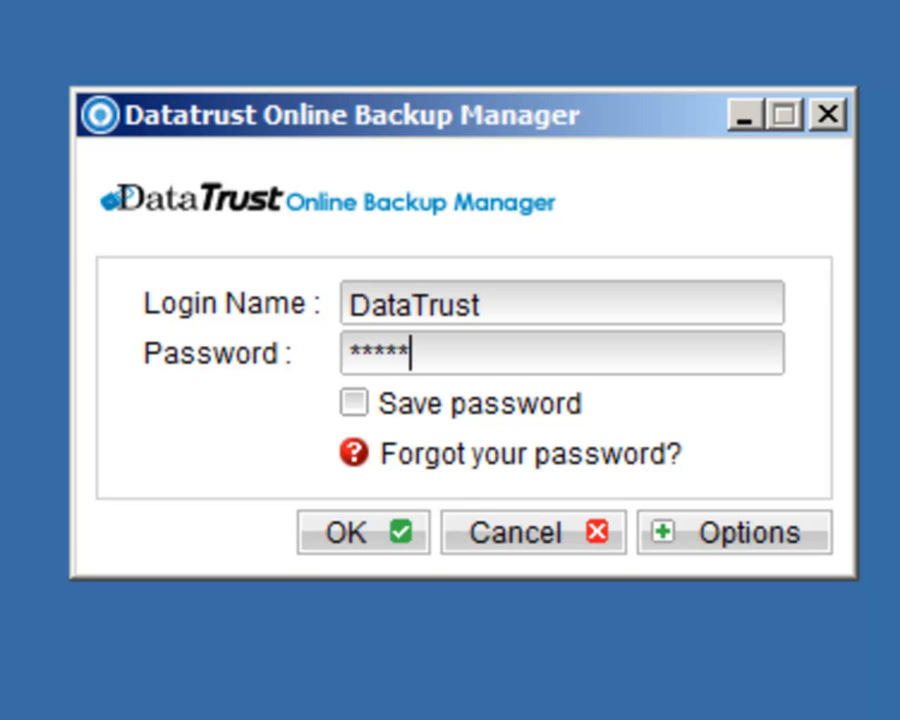
text(***)
key(Return)
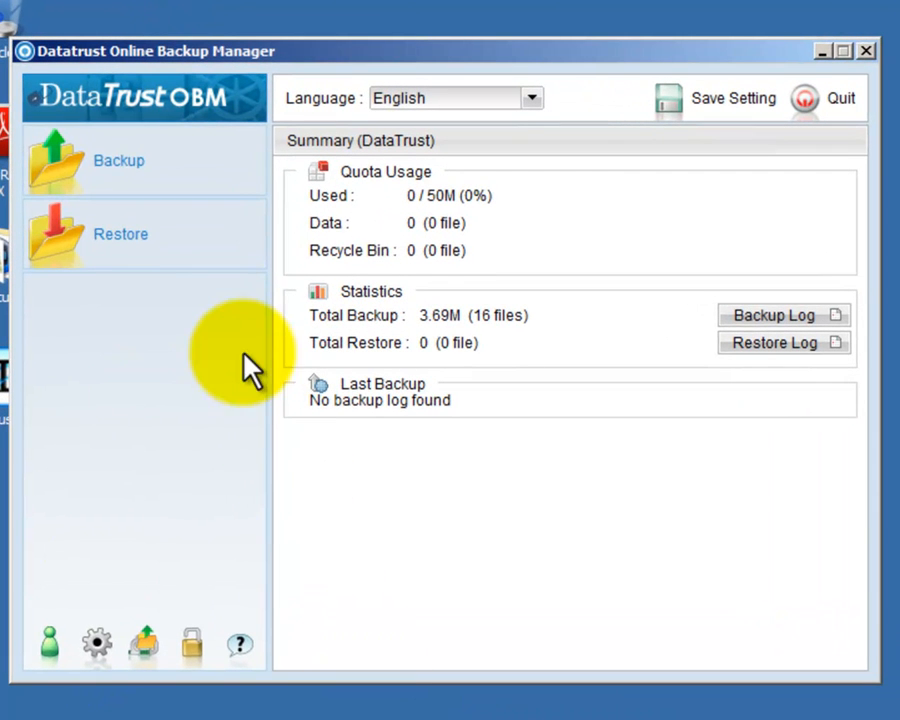
Check which backup sets are available for a backup, and leave the backup options without starting one.
click(121, 163)
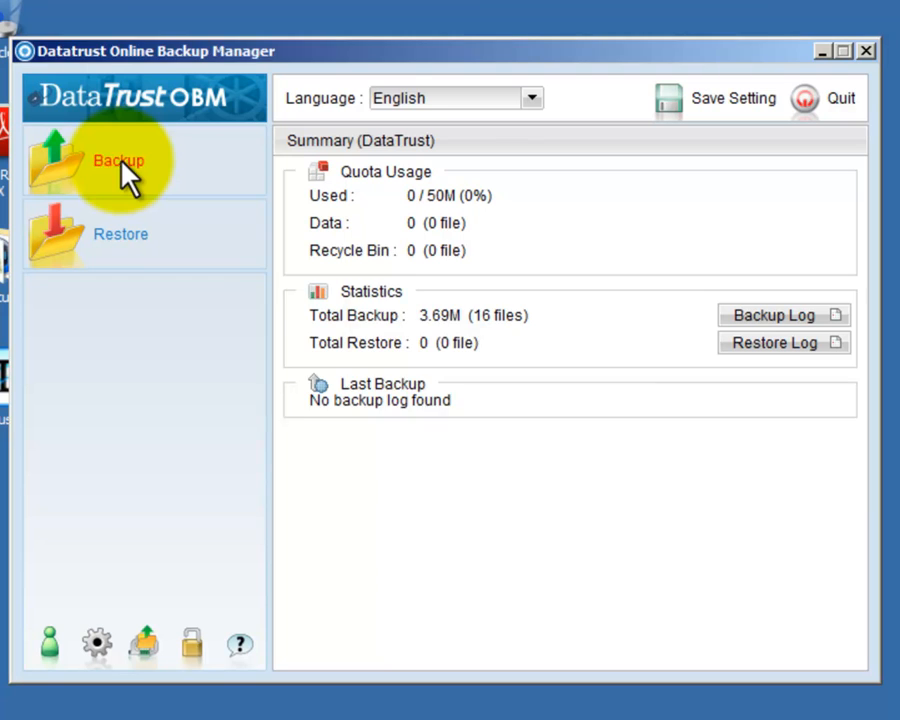
click(593, 332)
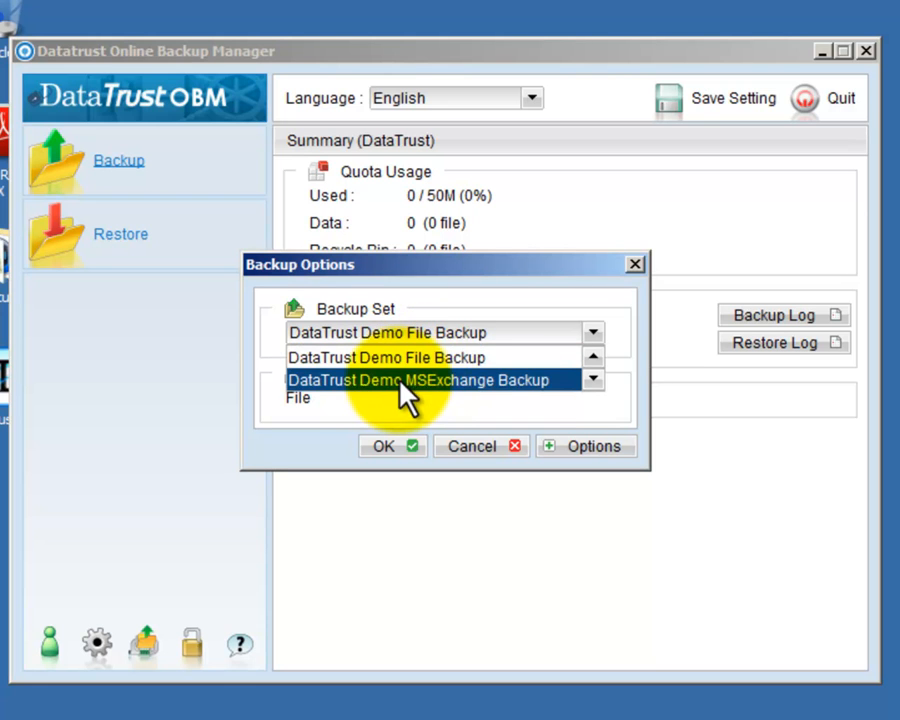
click(490, 459)
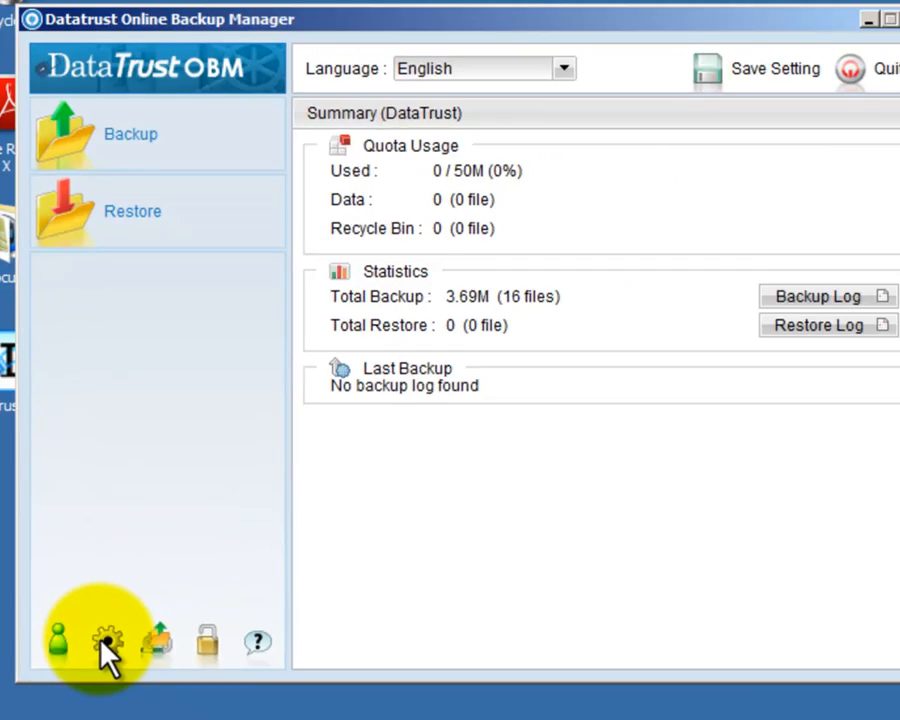
Add a new backup set in the backup settings and name it "Valuable Data Backup Set".
click(300, 460)
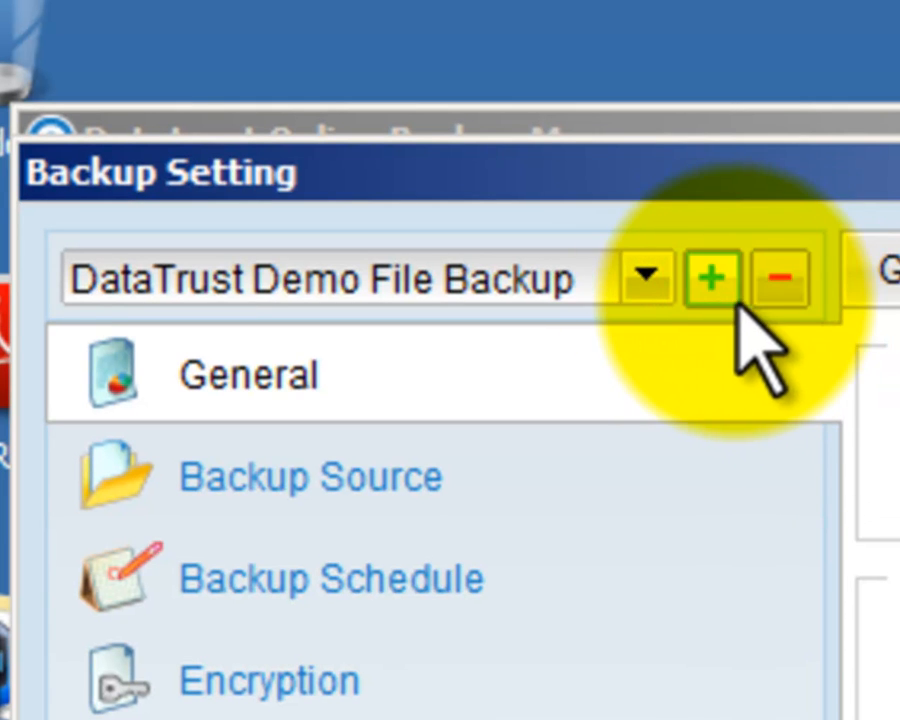
click(640, 290)
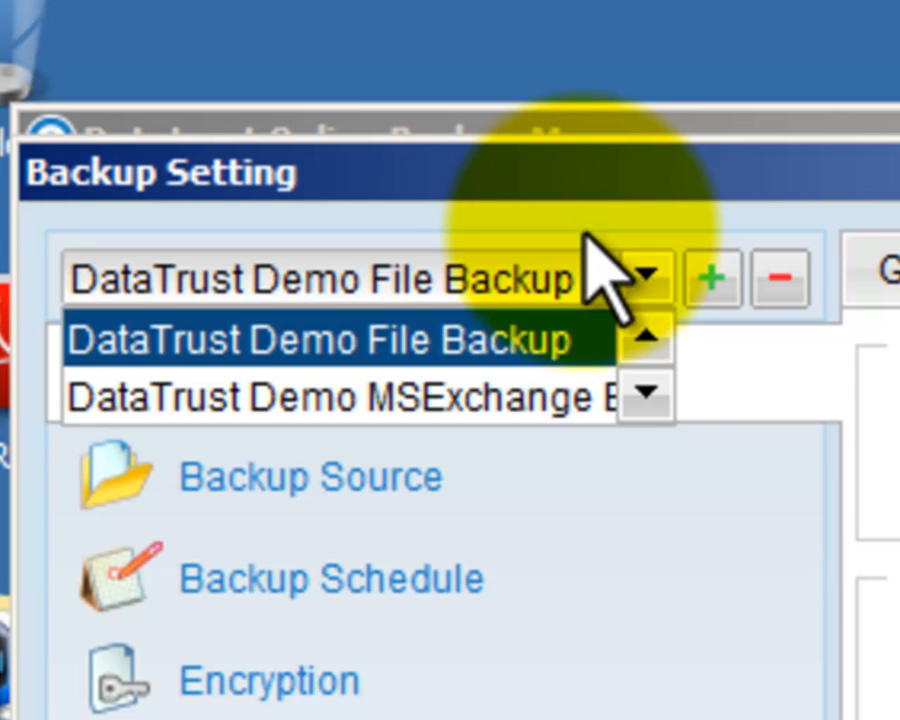
click(583, 272)
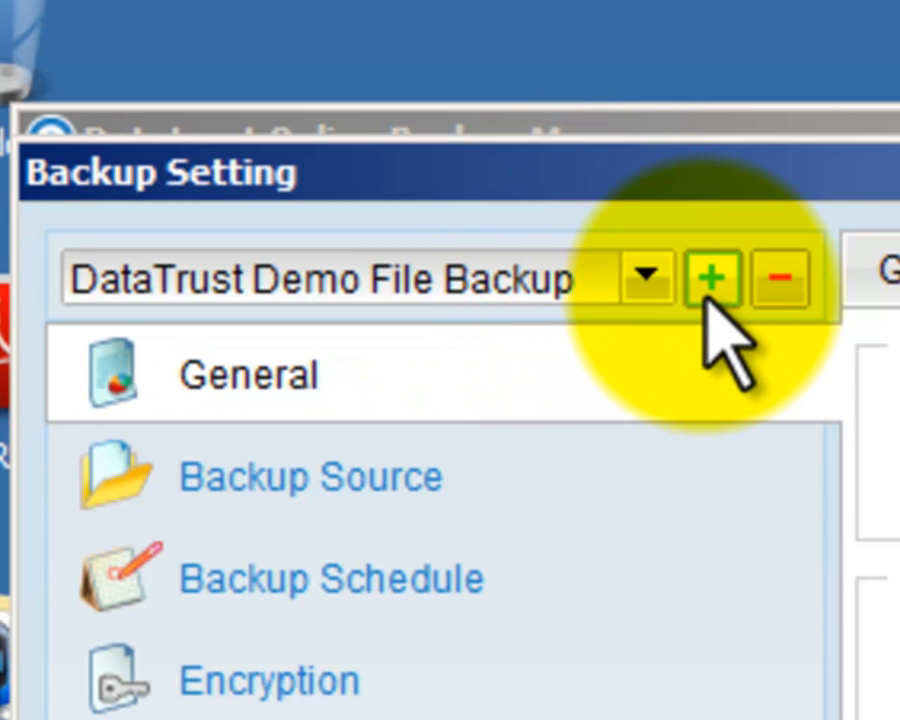
click(710, 280)
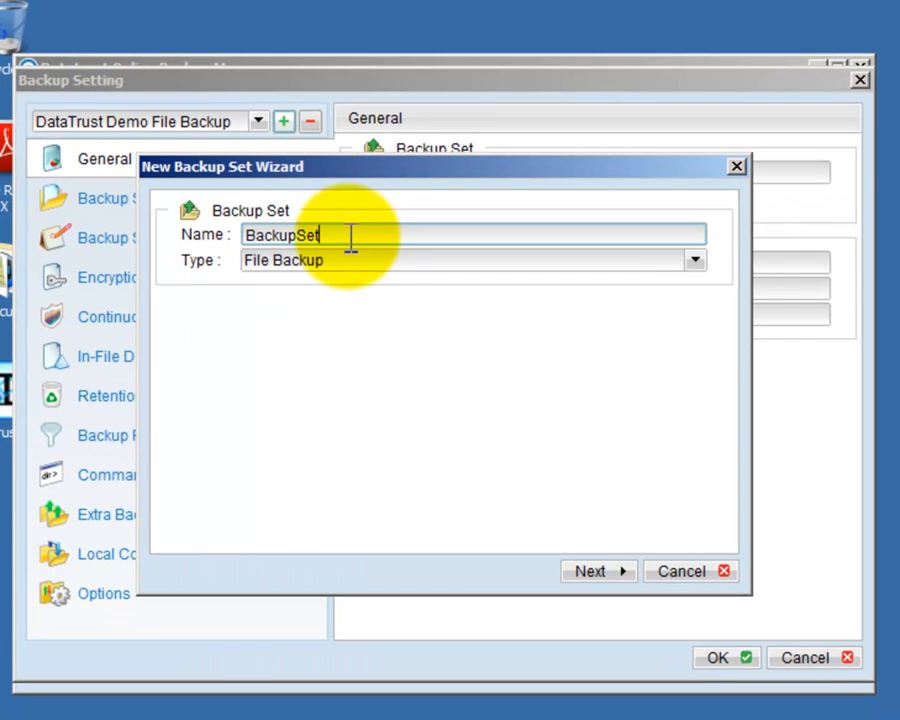
drag(427, 283, 286, 295)
text(Va)
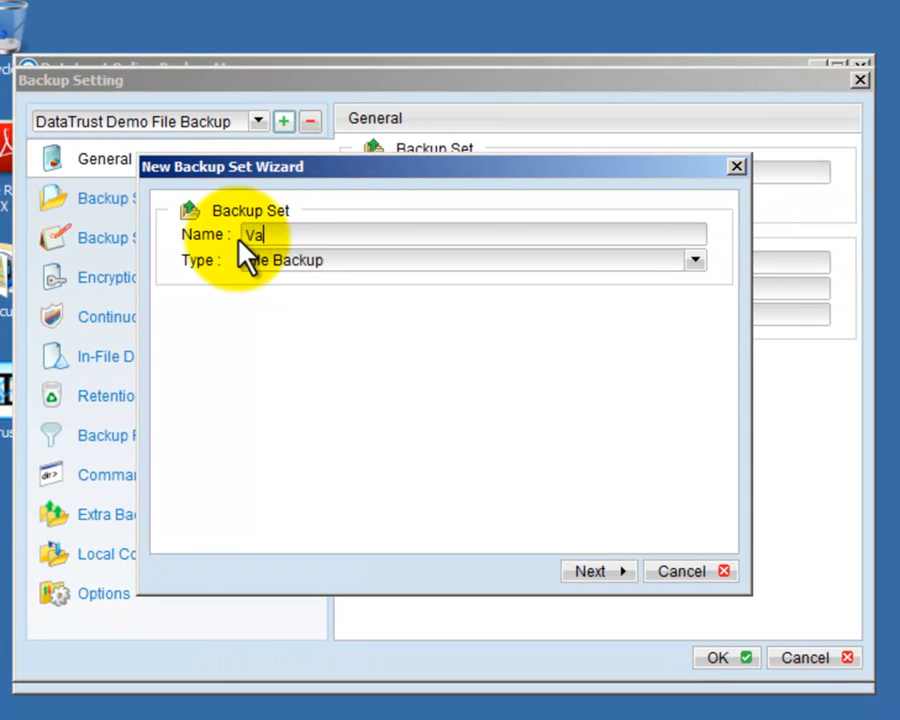
text(luable Data Backup Set)
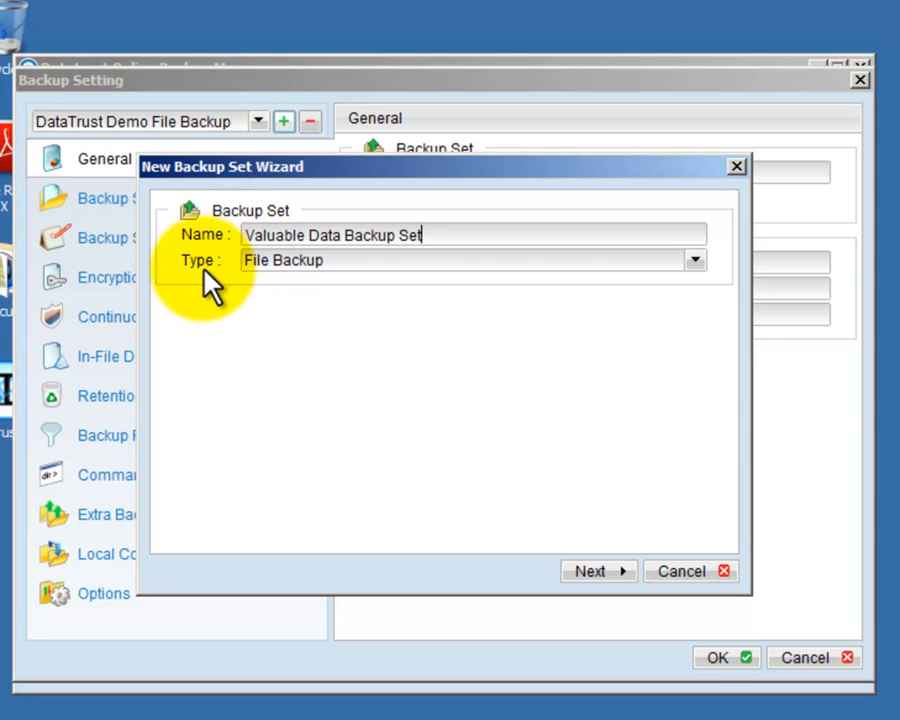
Review the available backup types, choose File Backup for the new set and continue to source selection.
click(694, 261)
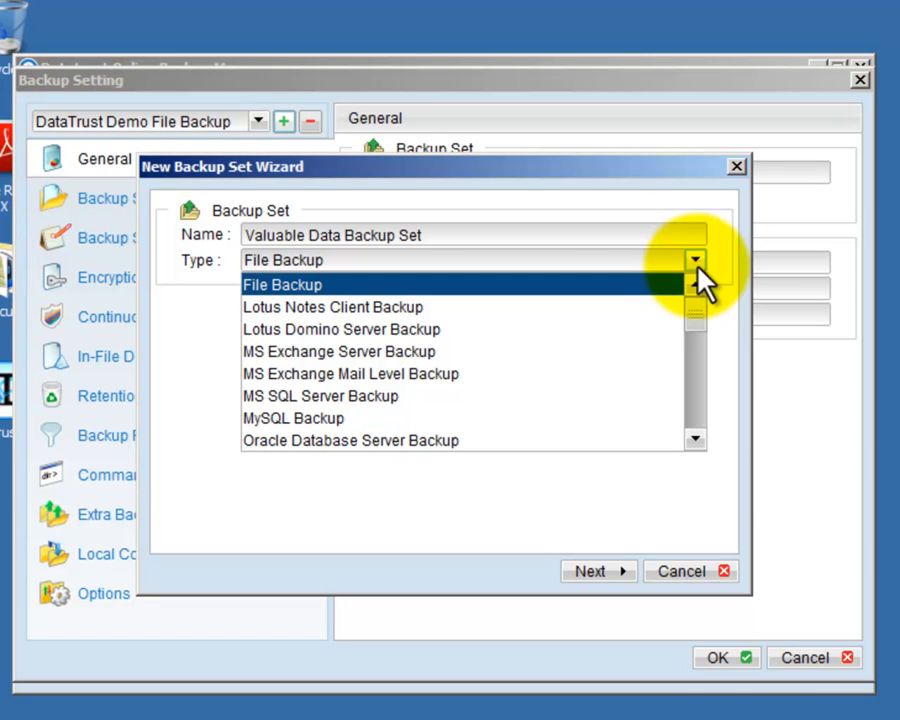
mouse_move(693, 311)
mouse_down()
mouse_move(695, 416)
mouse_move(697, 307)
mouse_up()
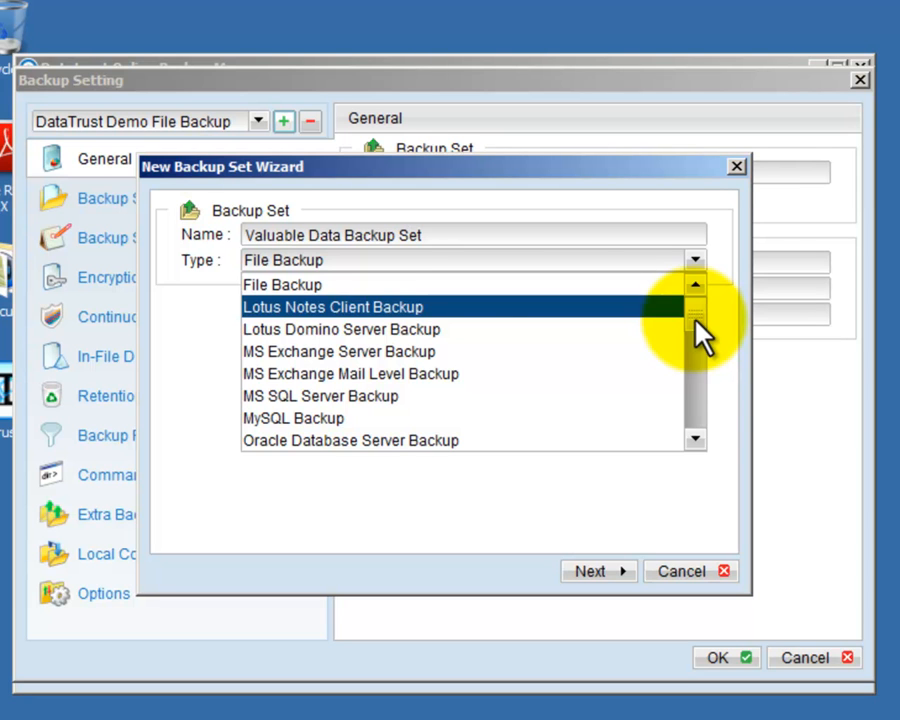
drag(696, 322, 697, 432)
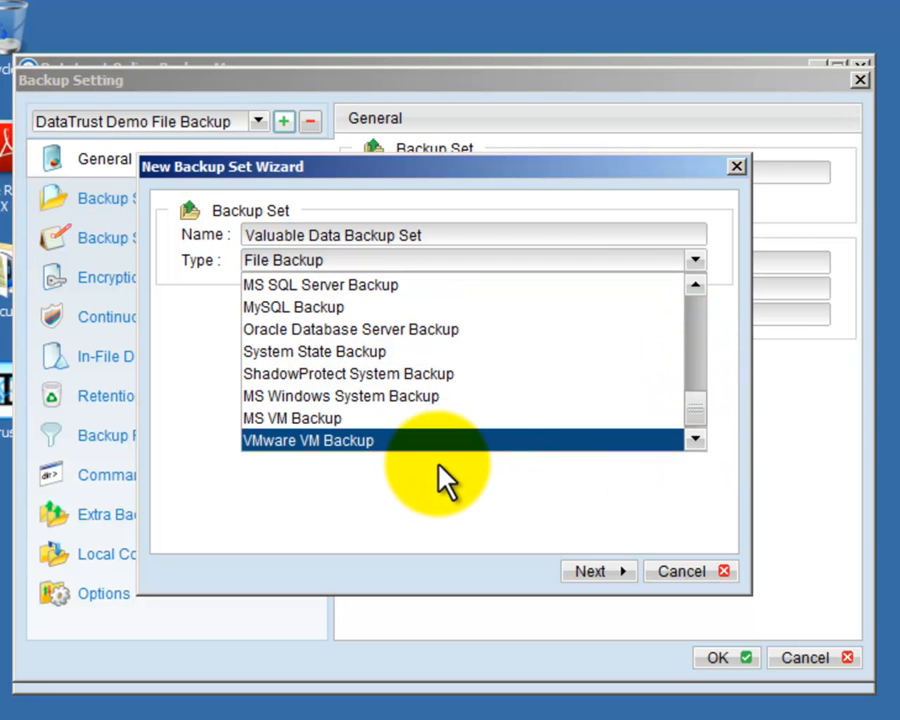
drag(693, 408, 346, 271)
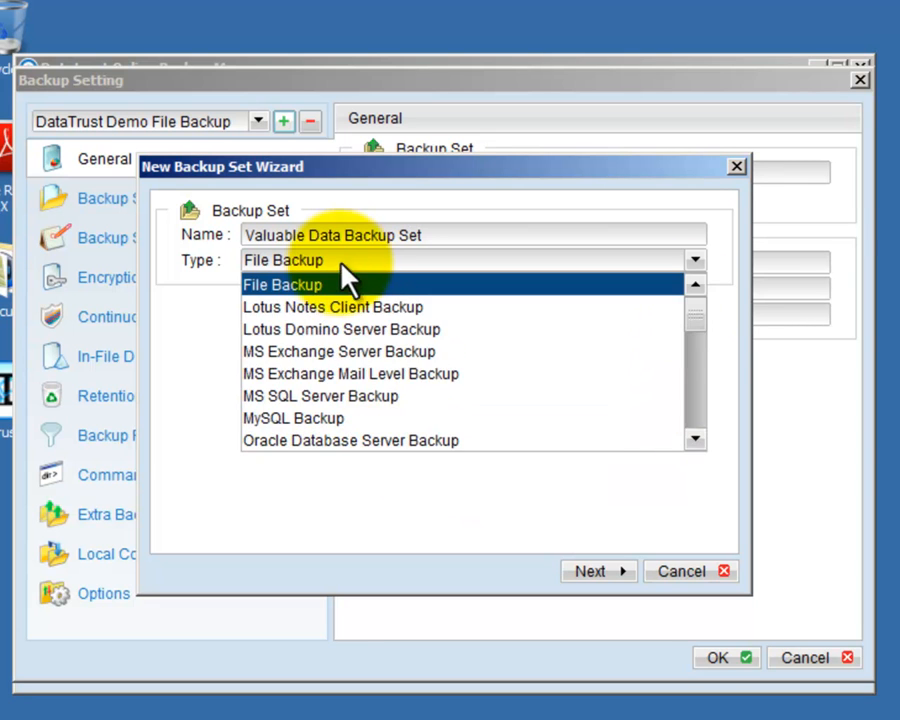
click(329, 285)
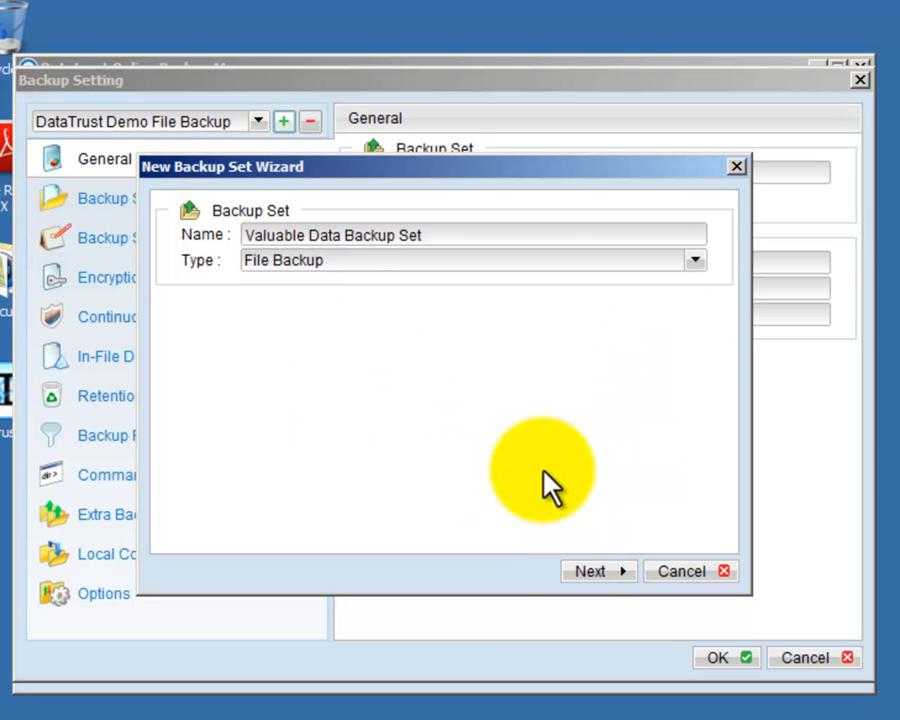
click(590, 571)
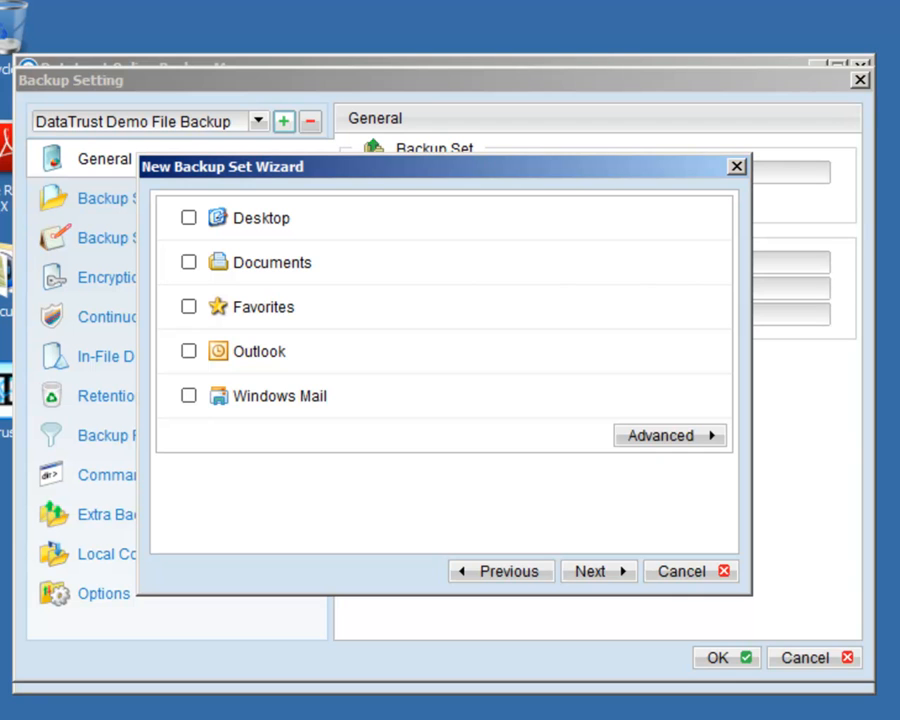
In the advanced backup source, expand USB DISK (E:) and include its DataTrust Demo Data folder.
click(685, 440)
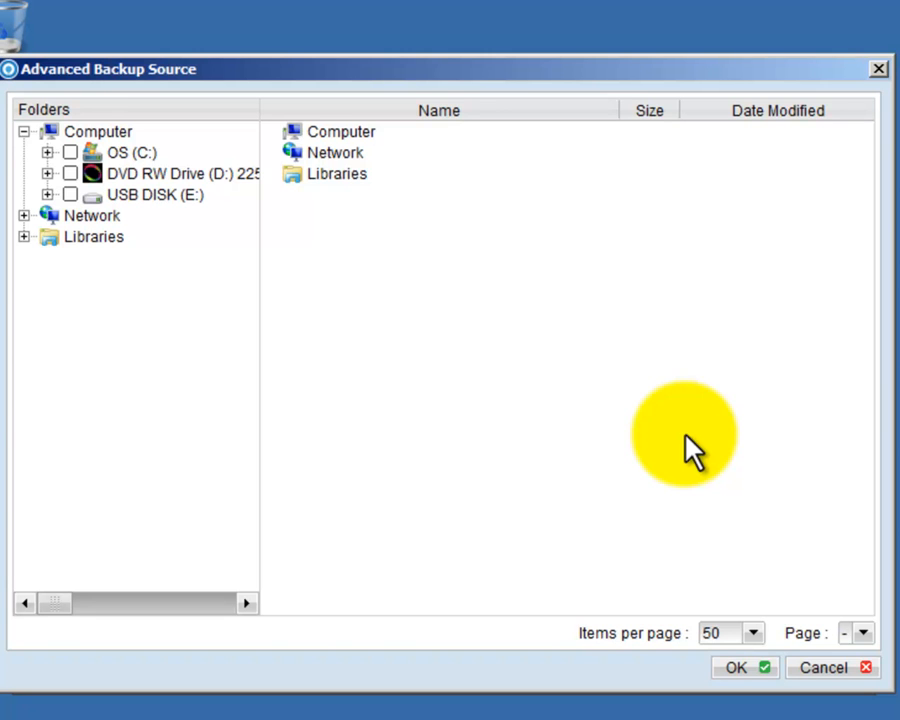
drag(343, 80, 558, 152)
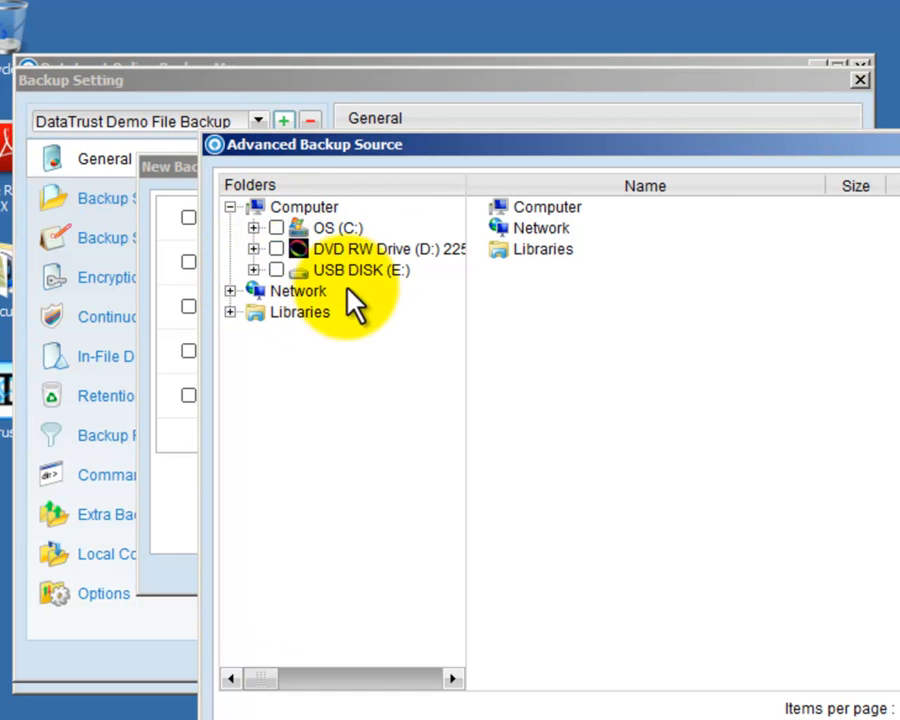
click(254, 271)
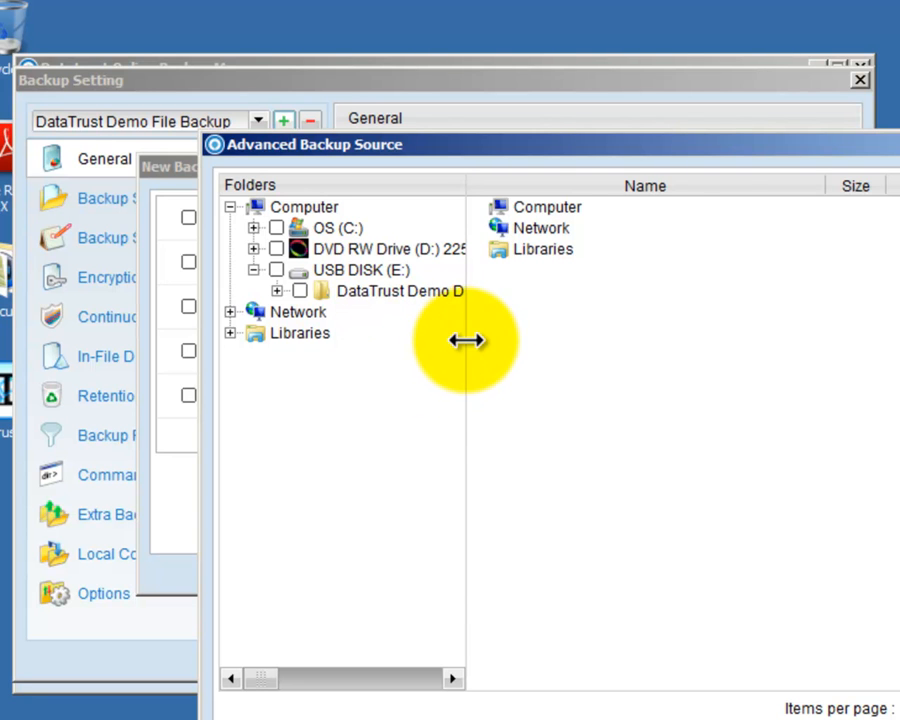
drag(467, 345, 586, 355)
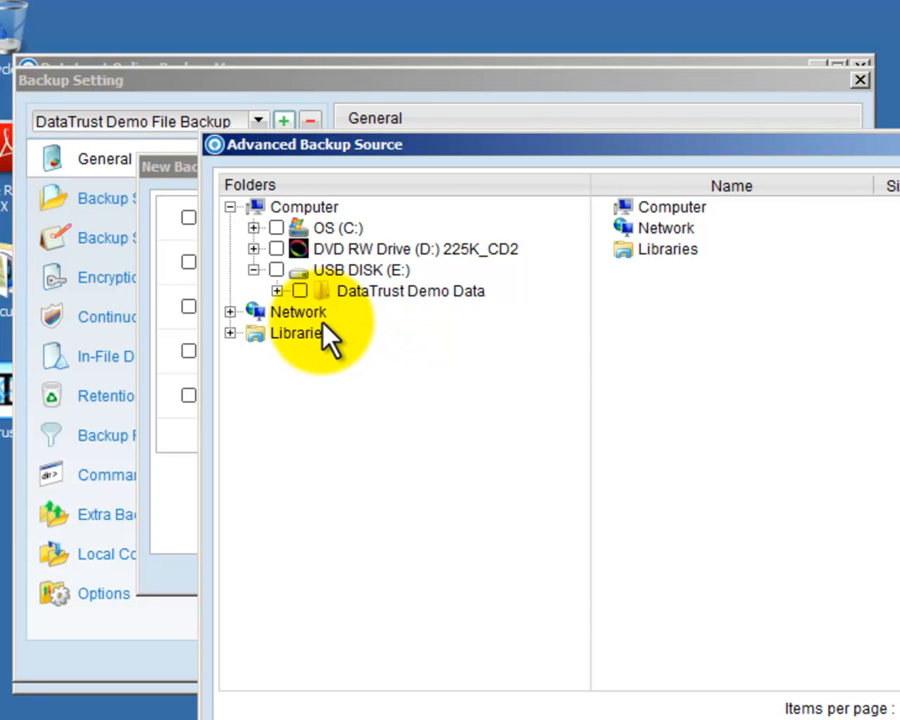
click(301, 291)
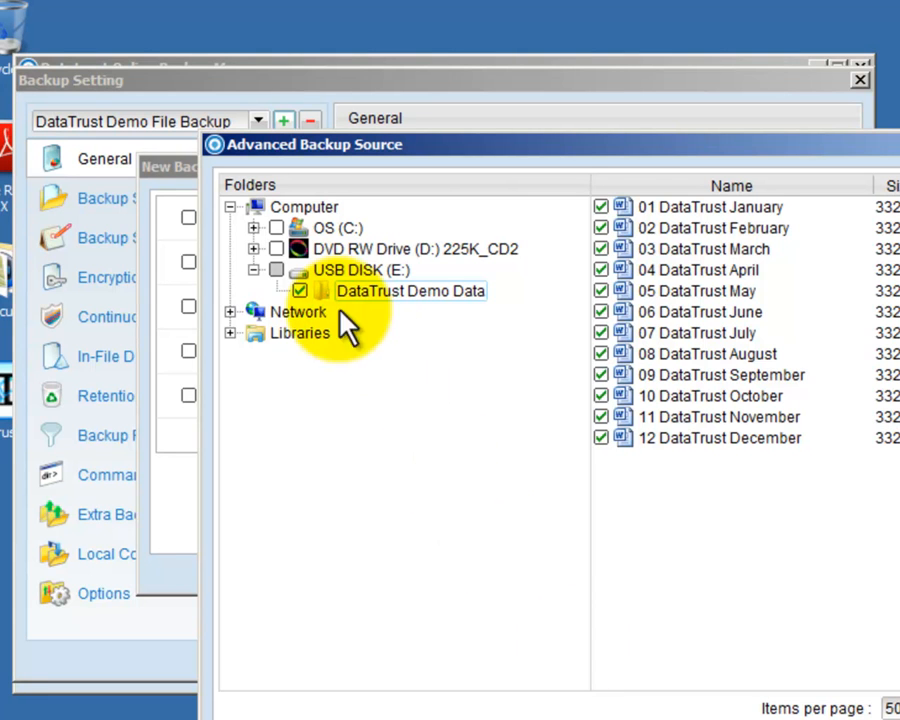
Include the entire USB DISK (E:) as the backup source, confirm it and continue to the schedule.
click(277, 272)
click(277, 272)
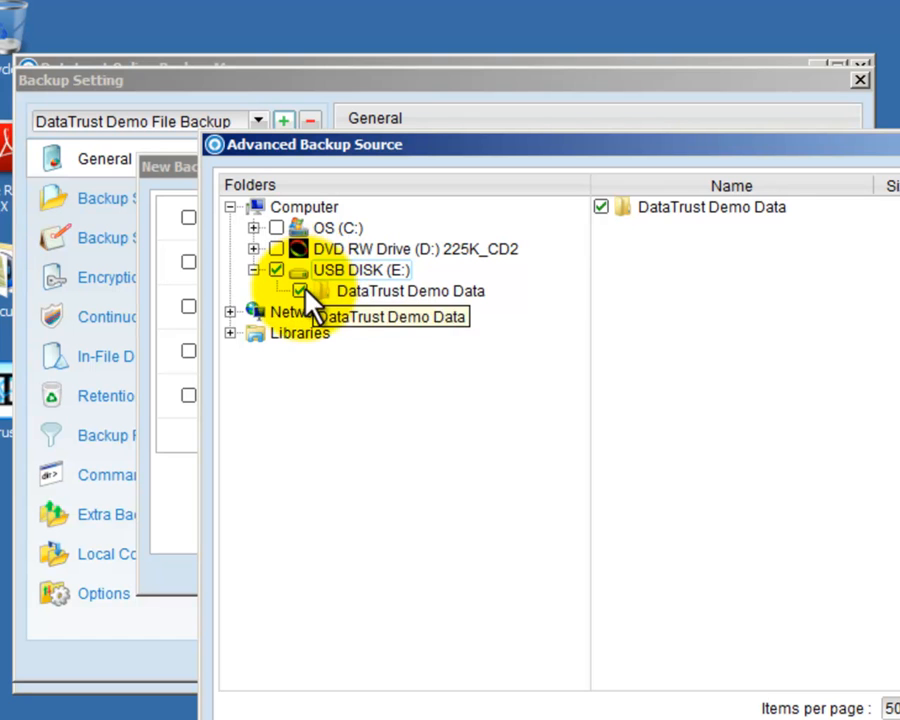
click(300, 291)
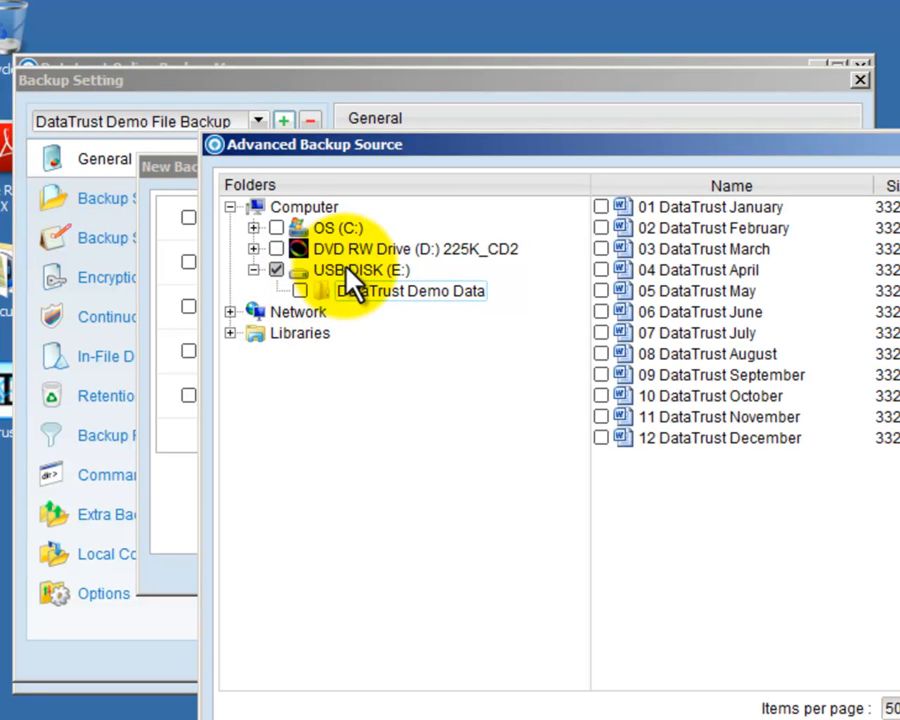
click(280, 273)
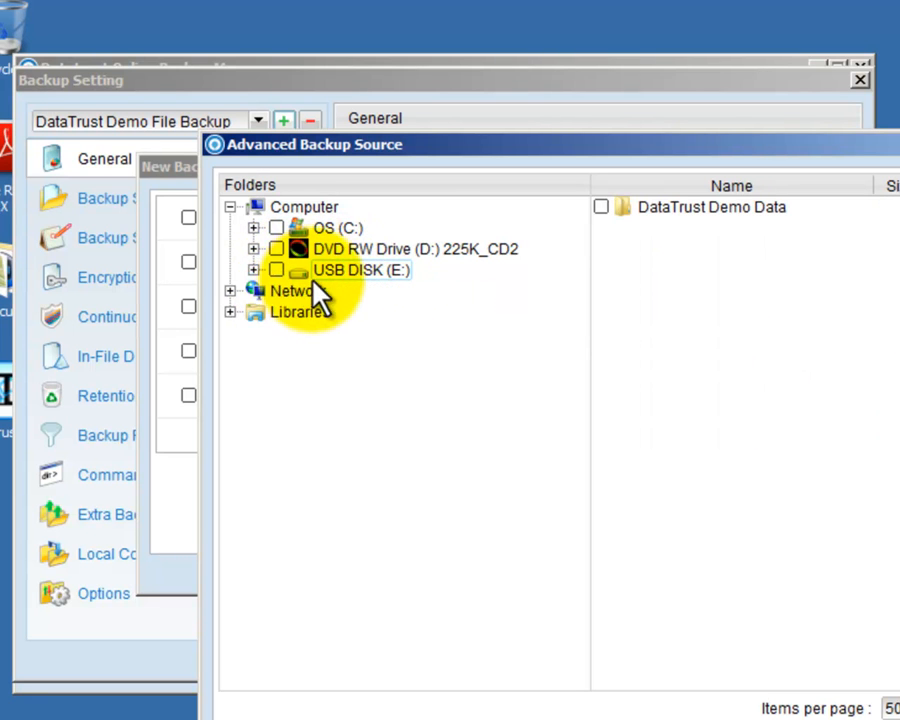
click(280, 273)
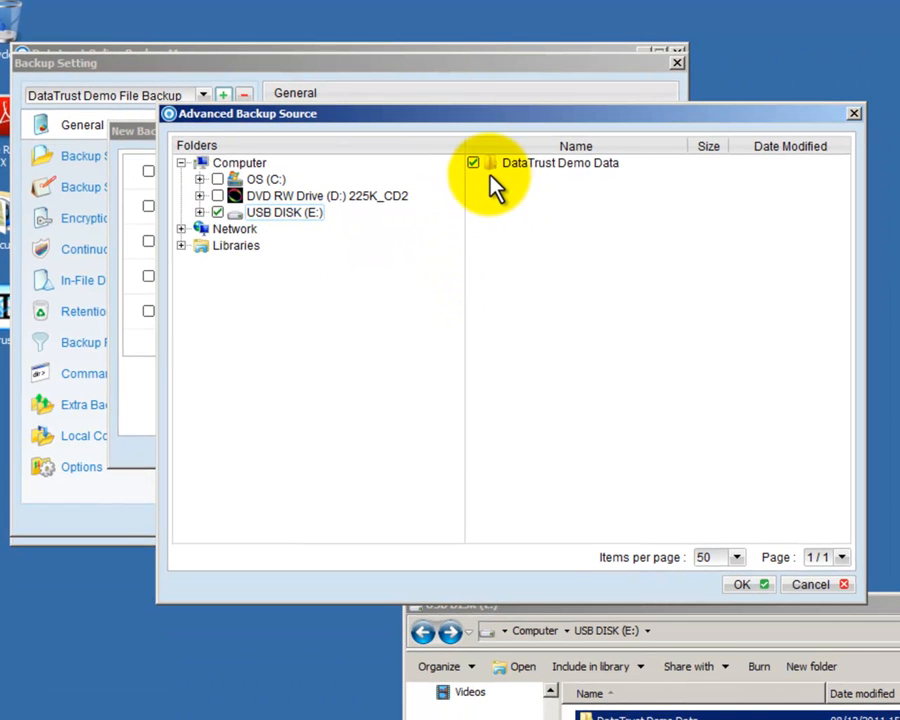
click(746, 585)
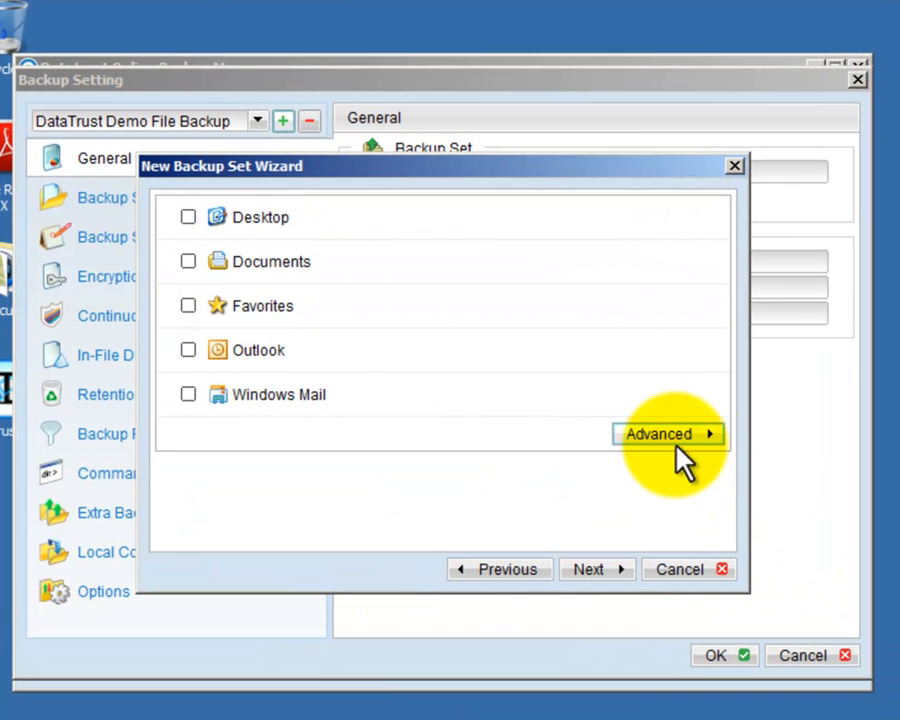
click(606, 574)
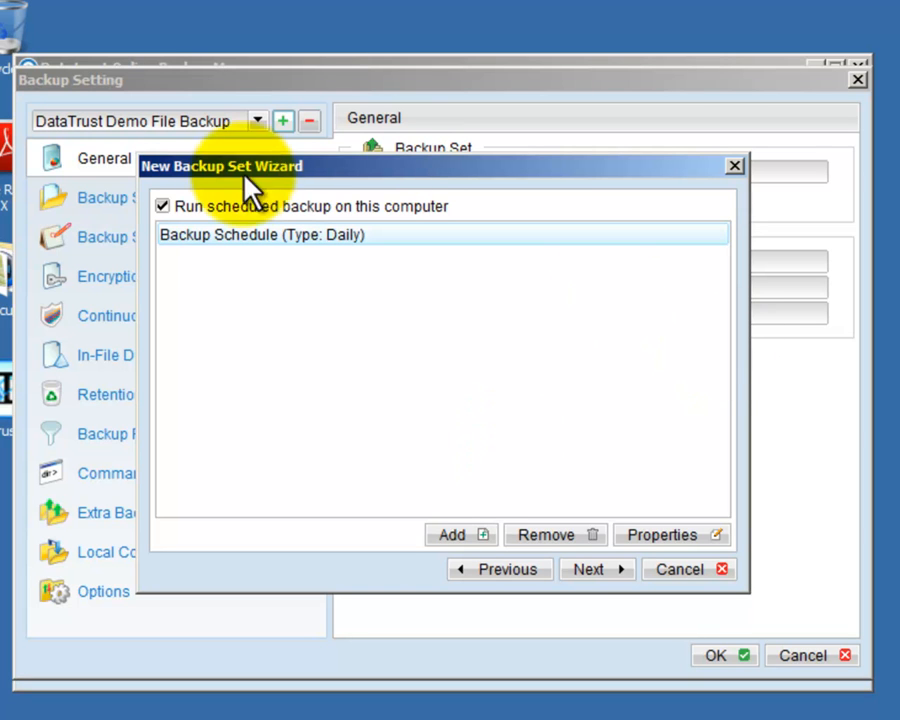
Remove the daily backup schedule, turn off scheduled backup on this computer and continue to encryption.
click(570, 534)
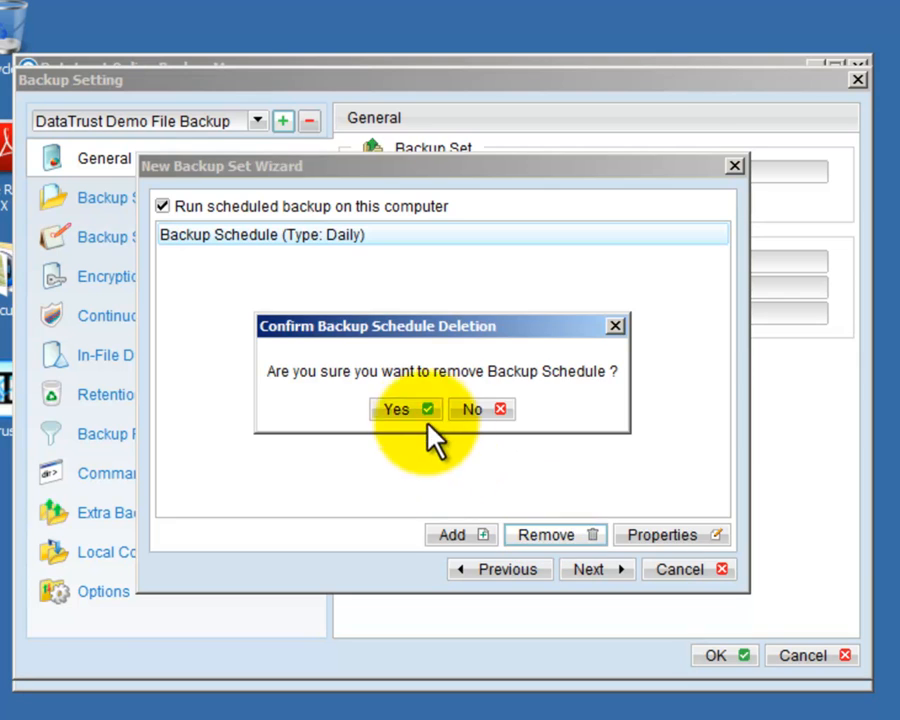
click(418, 414)
click(162, 205)
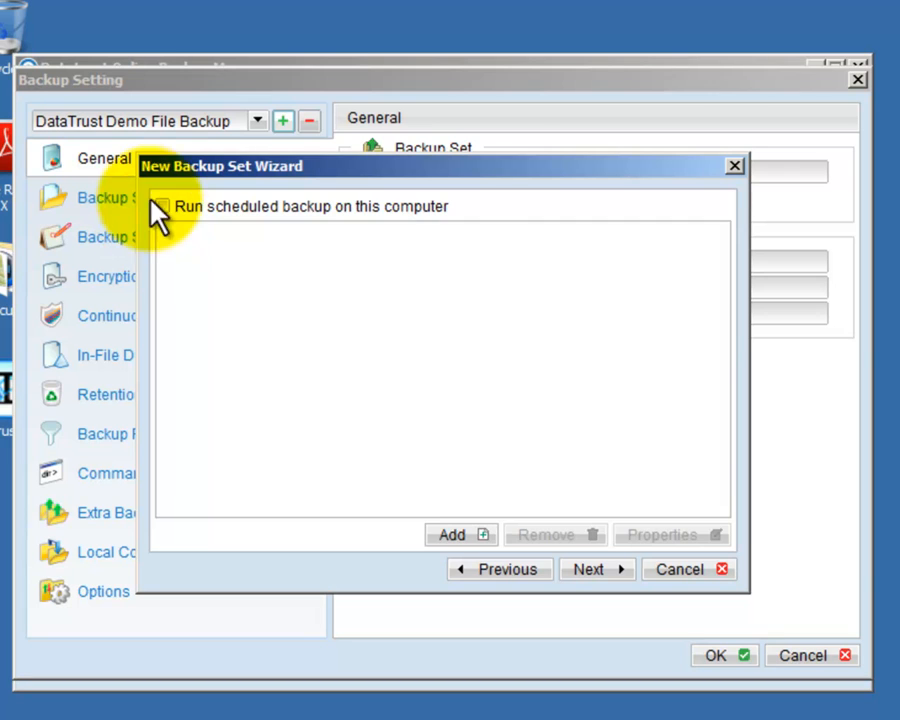
click(583, 567)
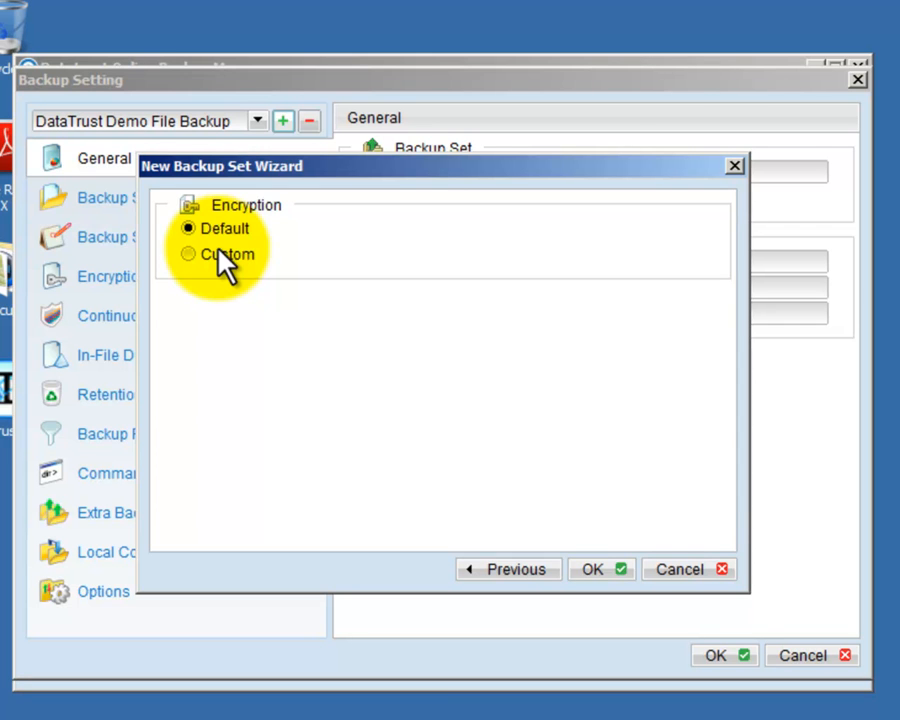
Create the backup set with Default encryption, accept the backup settings and save them.
click(600, 572)
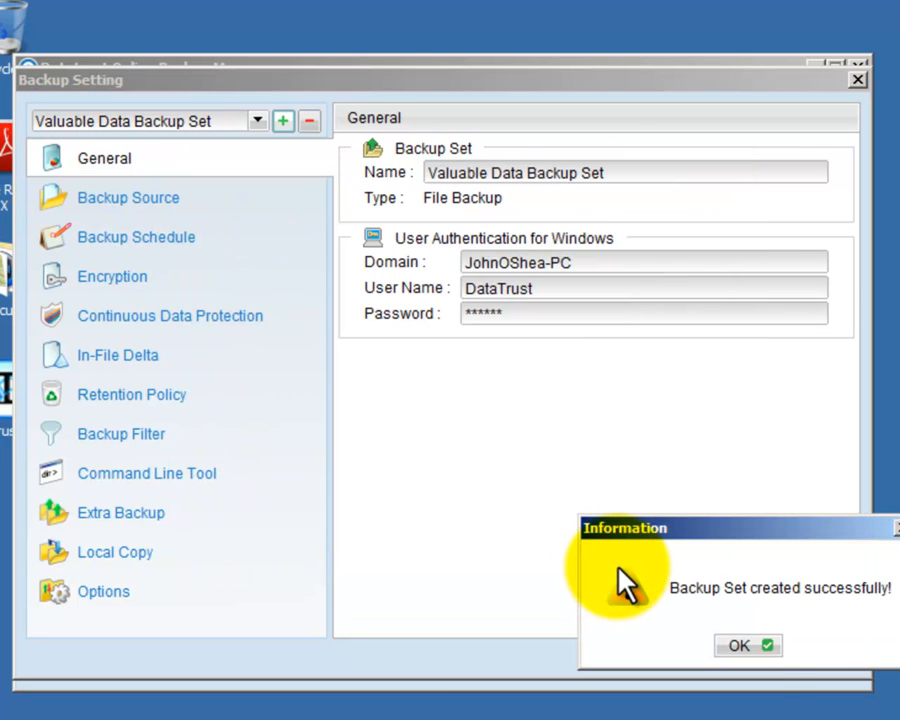
click(740, 646)
click(742, 660)
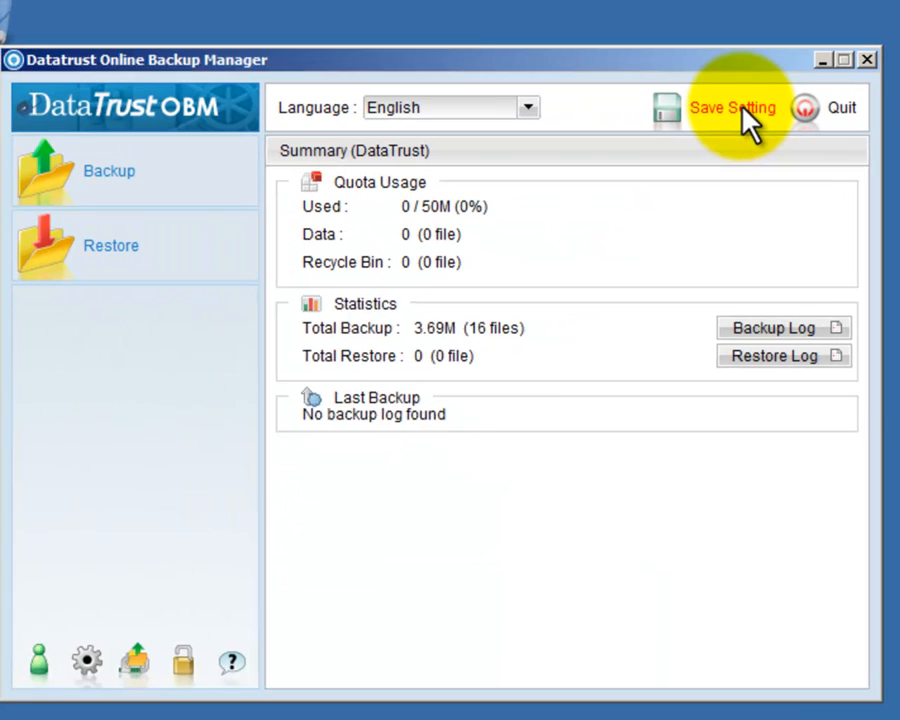
click(743, 110)
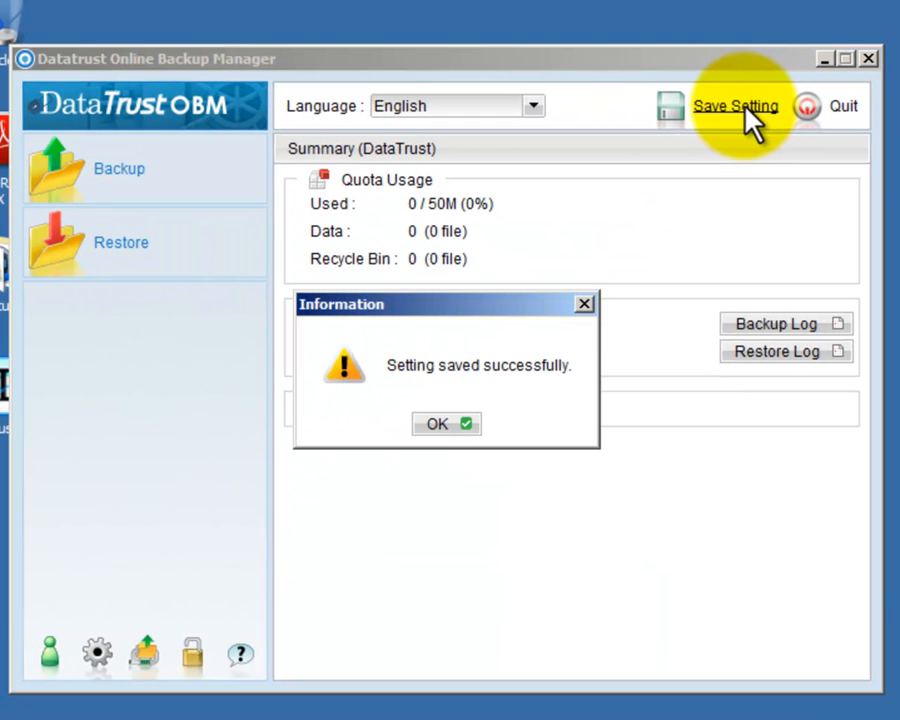
Dismiss the save confirmation and start a file backup of the Valuable Data Backup Set.
click(435, 425)
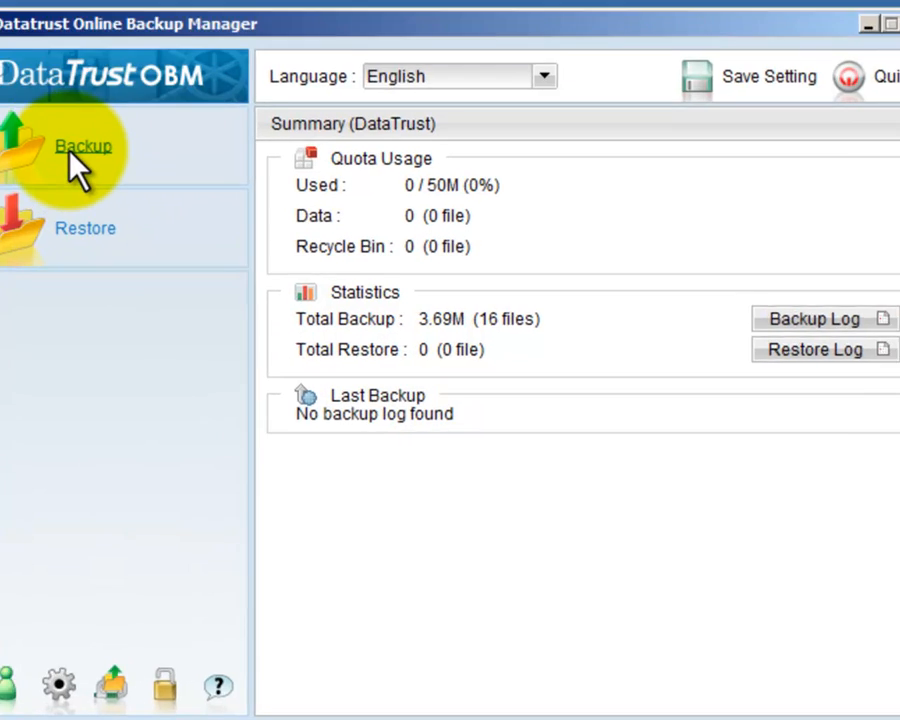
click(70, 153)
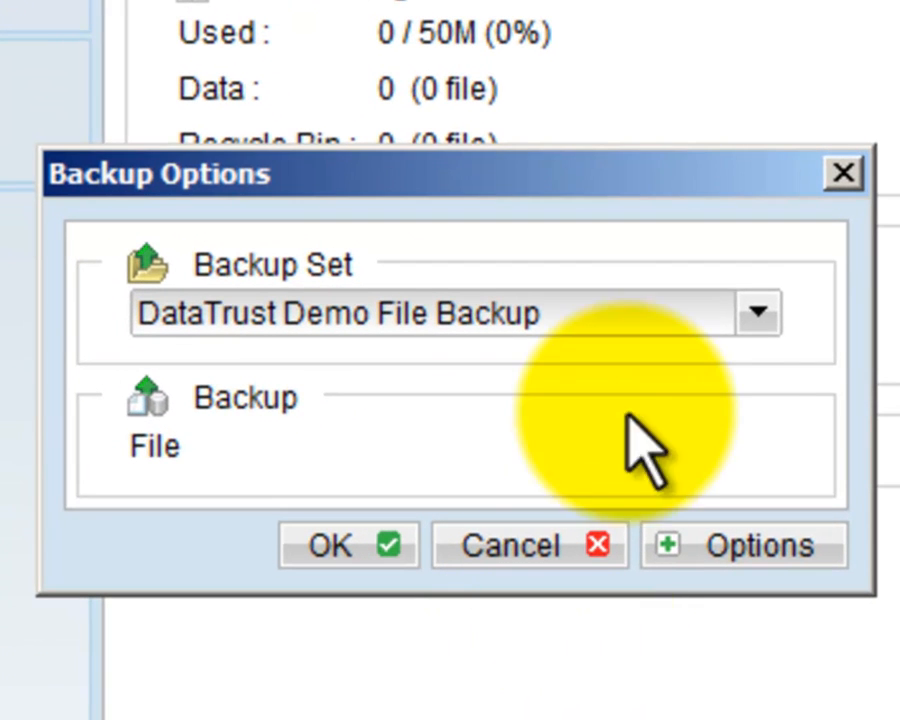
click(609, 337)
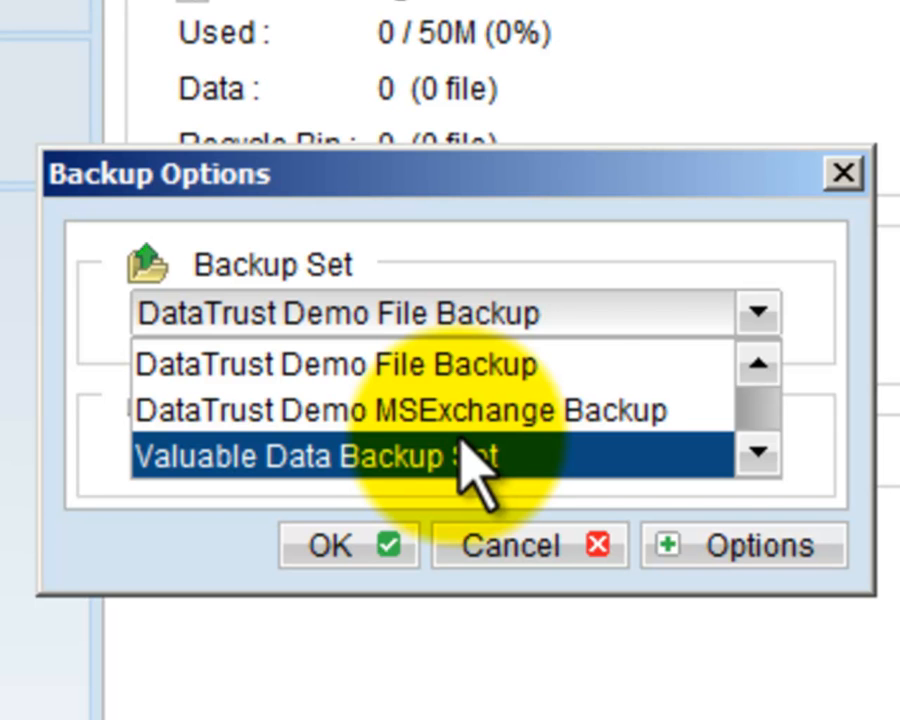
click(462, 454)
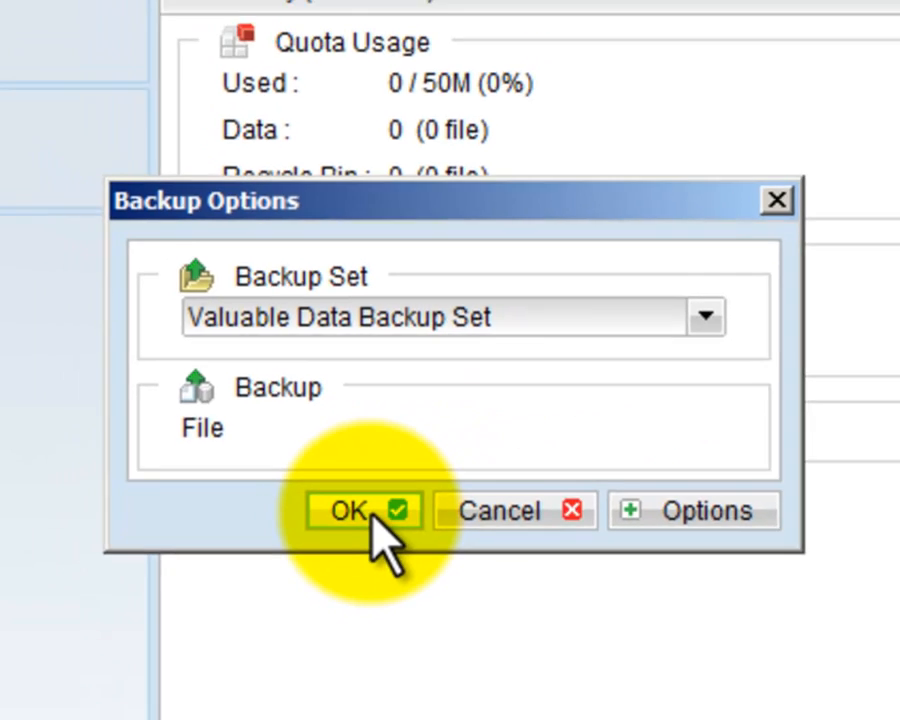
click(360, 549)
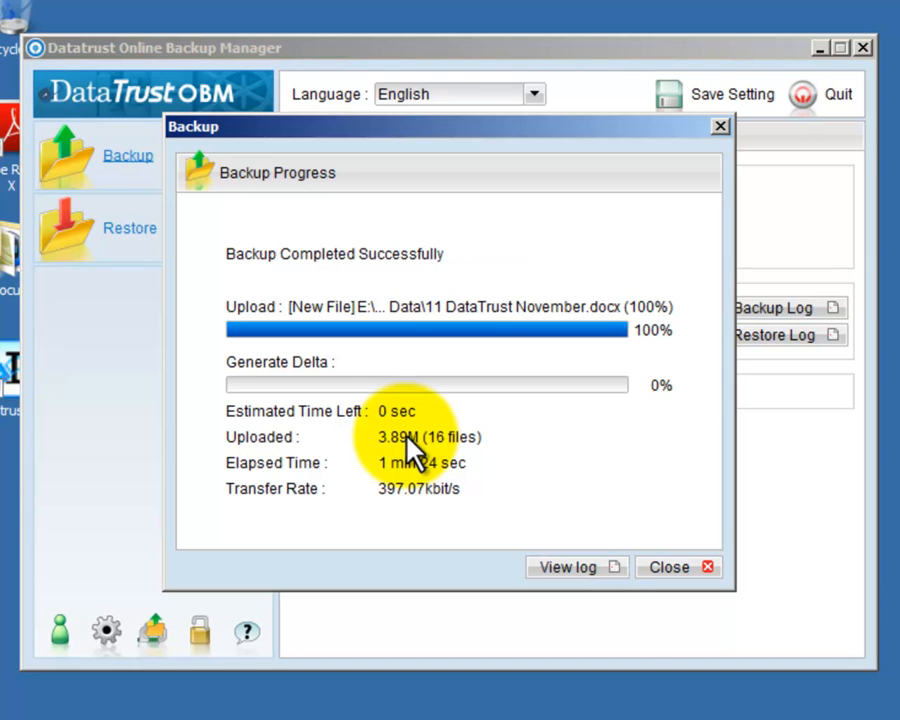
Review the backup log through to its end with 1000 logs per page, and close the log and backup progress.
click(566, 568)
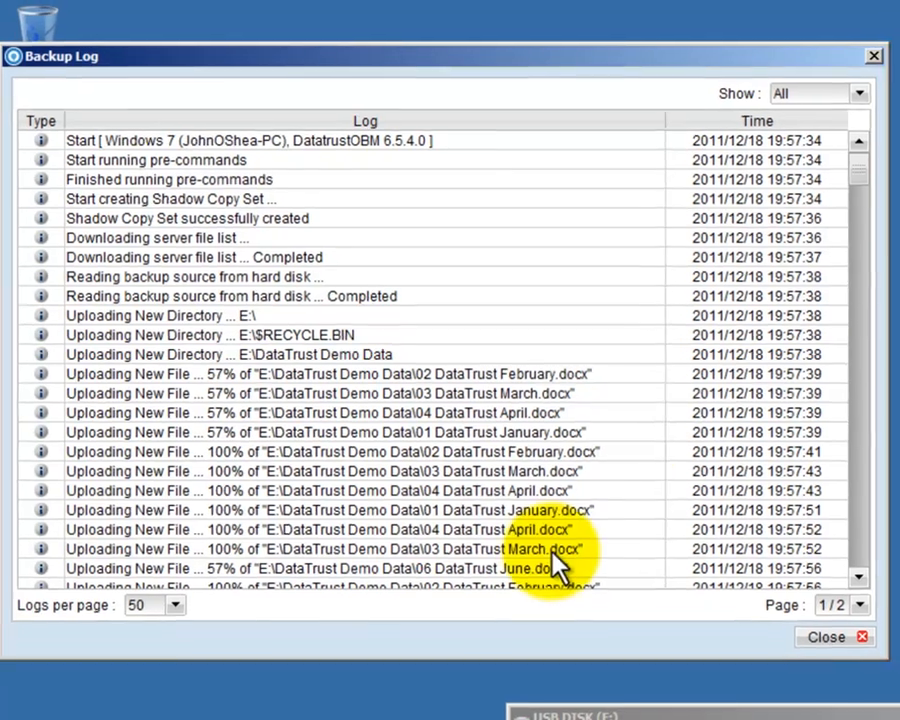
drag(301, 62, 660, 70)
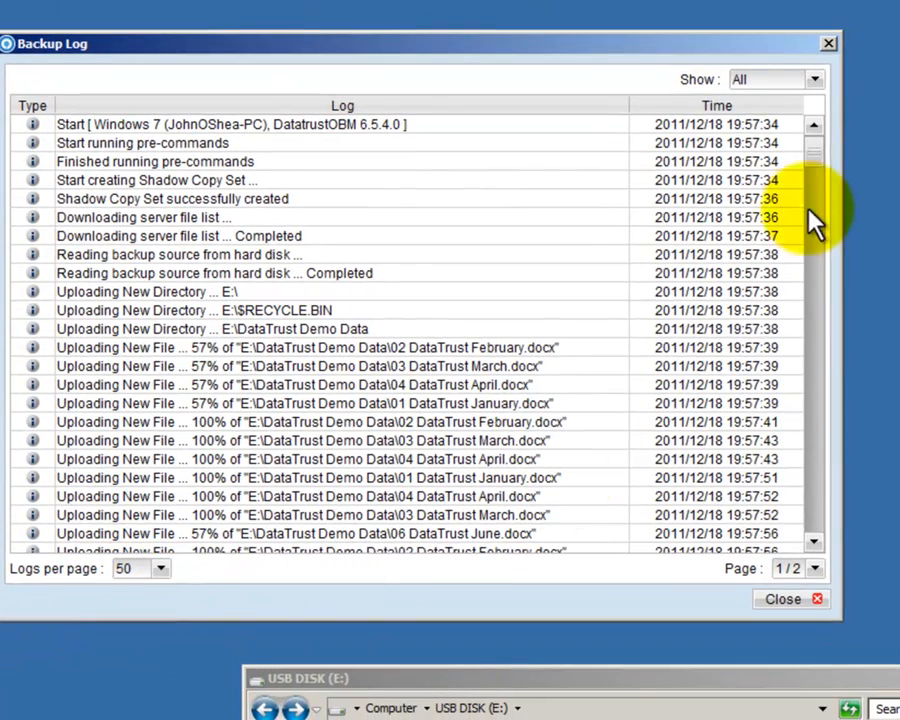
drag(815, 165, 800, 257)
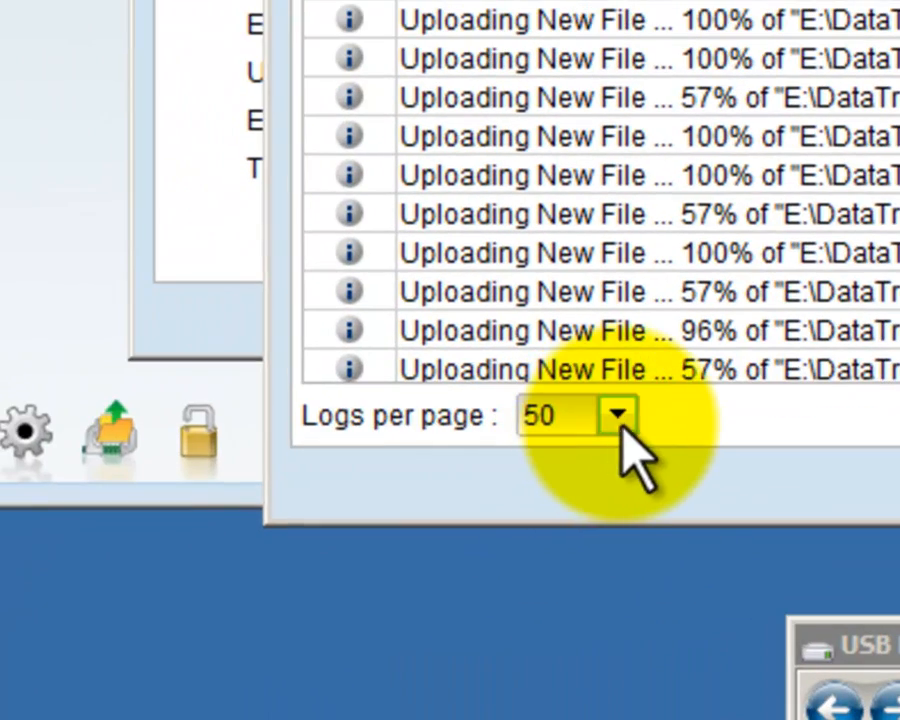
click(535, 443)
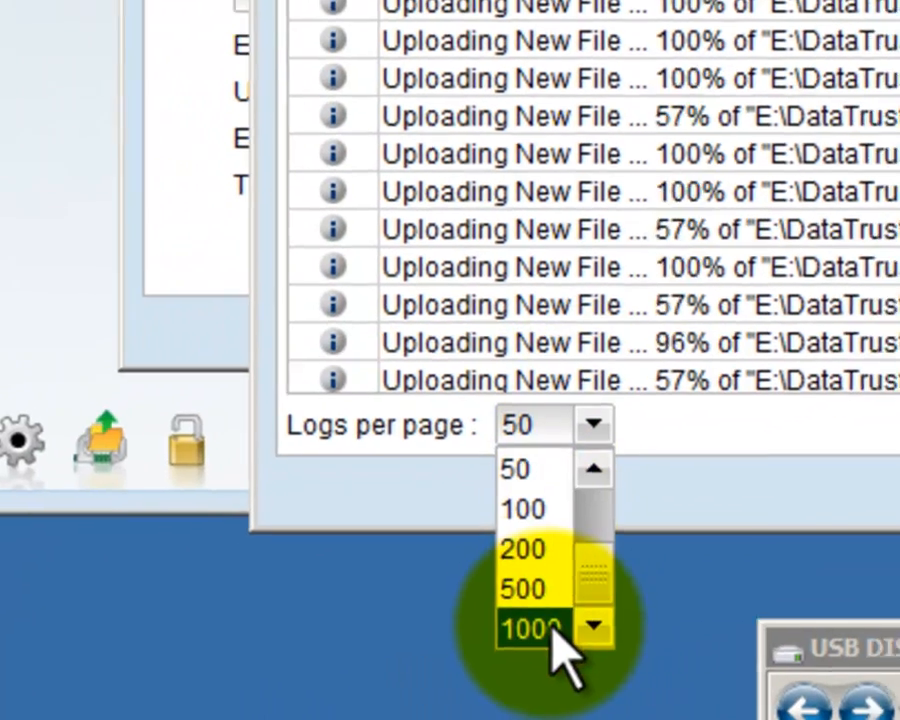
click(555, 625)
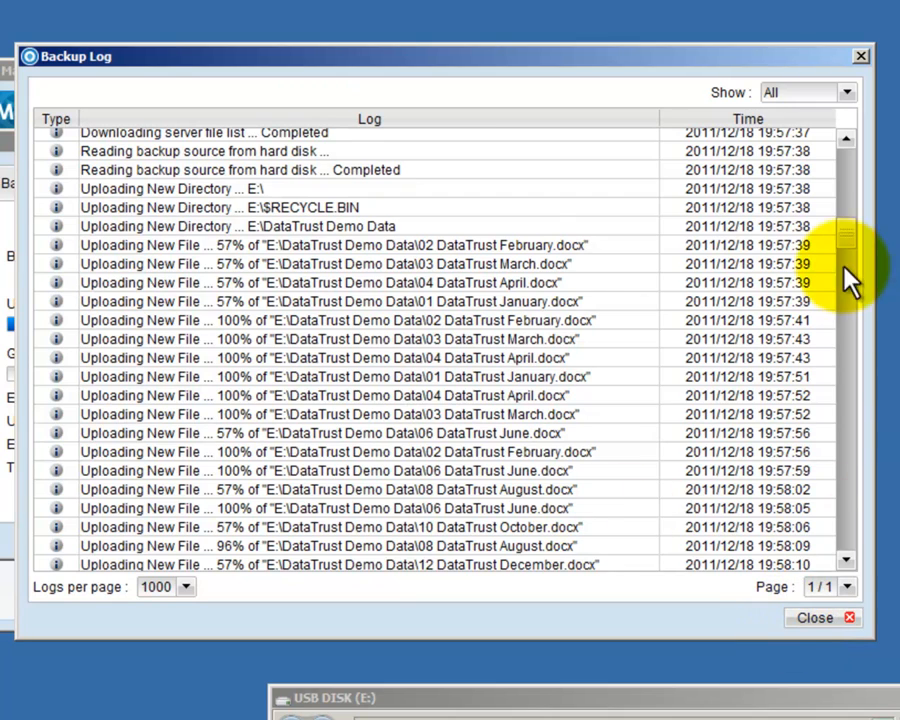
drag(846, 253, 6, 645)
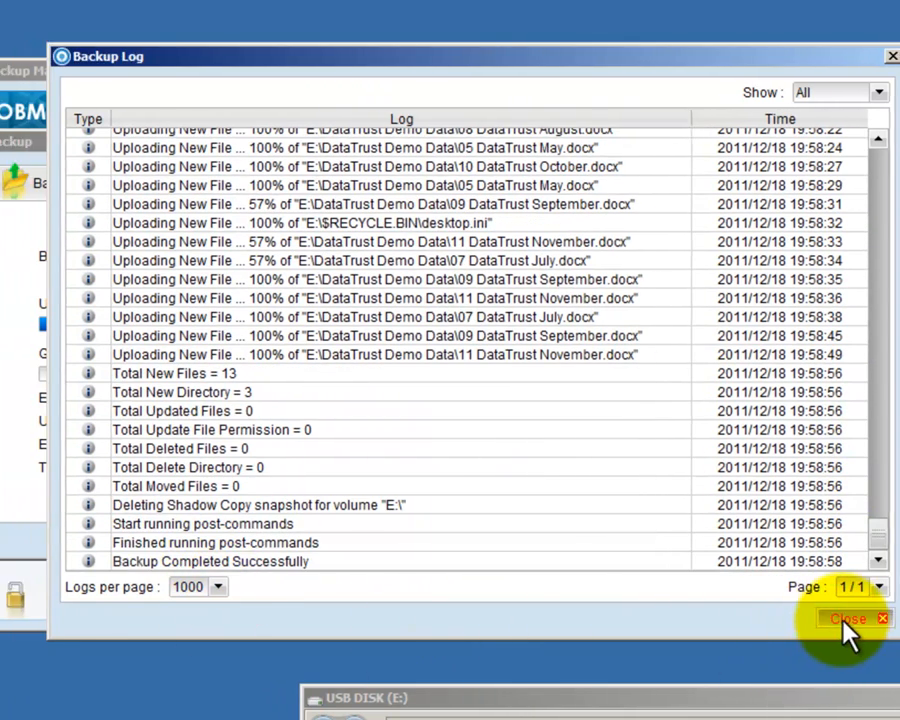
click(815, 617)
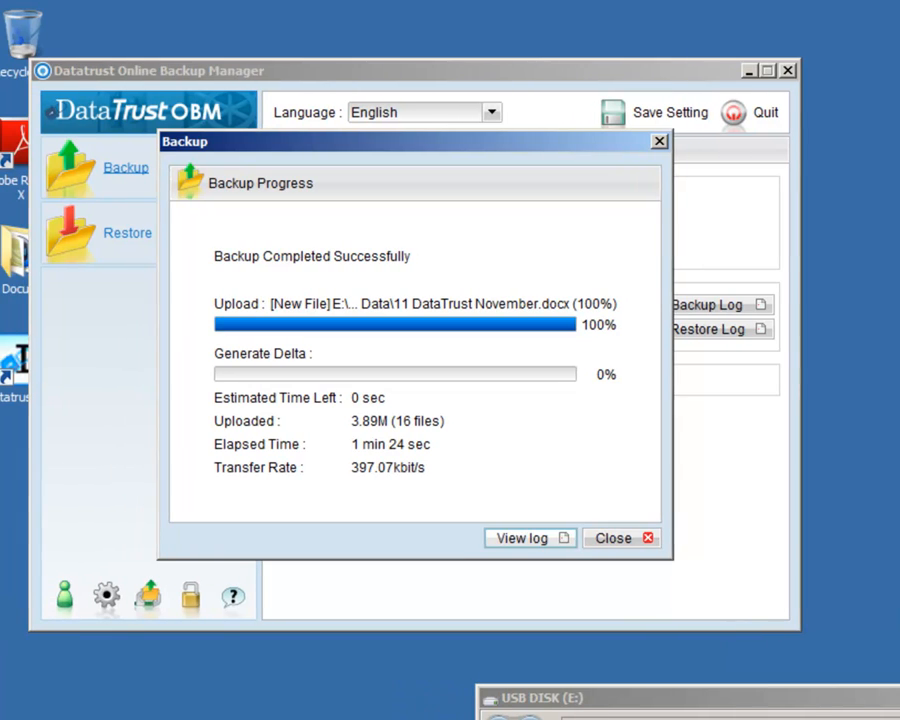
click(640, 540)
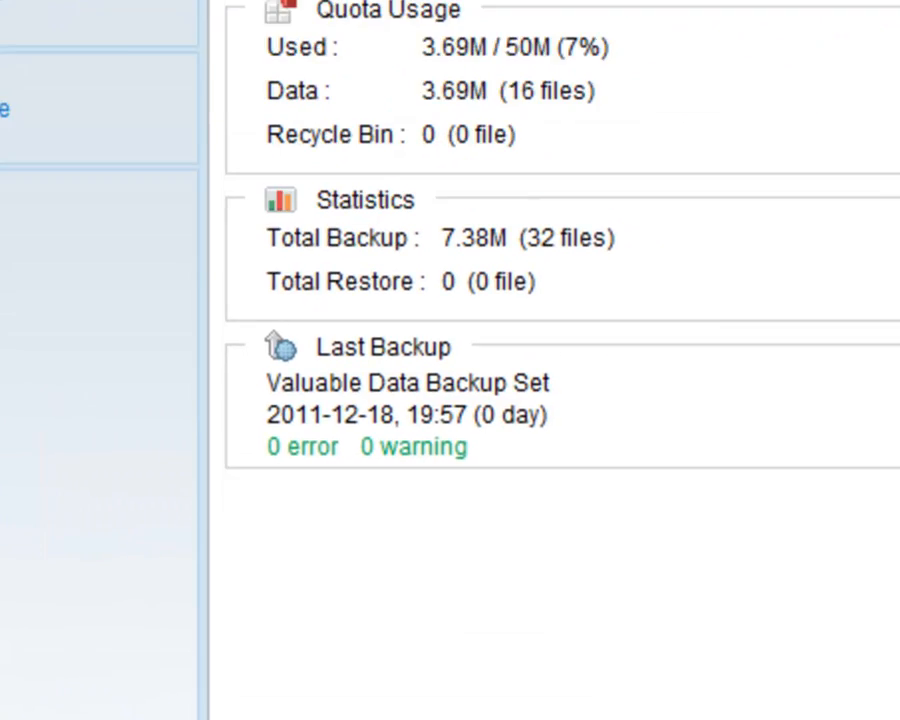
View the user profile's account, contact and time zone settings, and close it without changes.
click(180, 330)
click(693, 360)
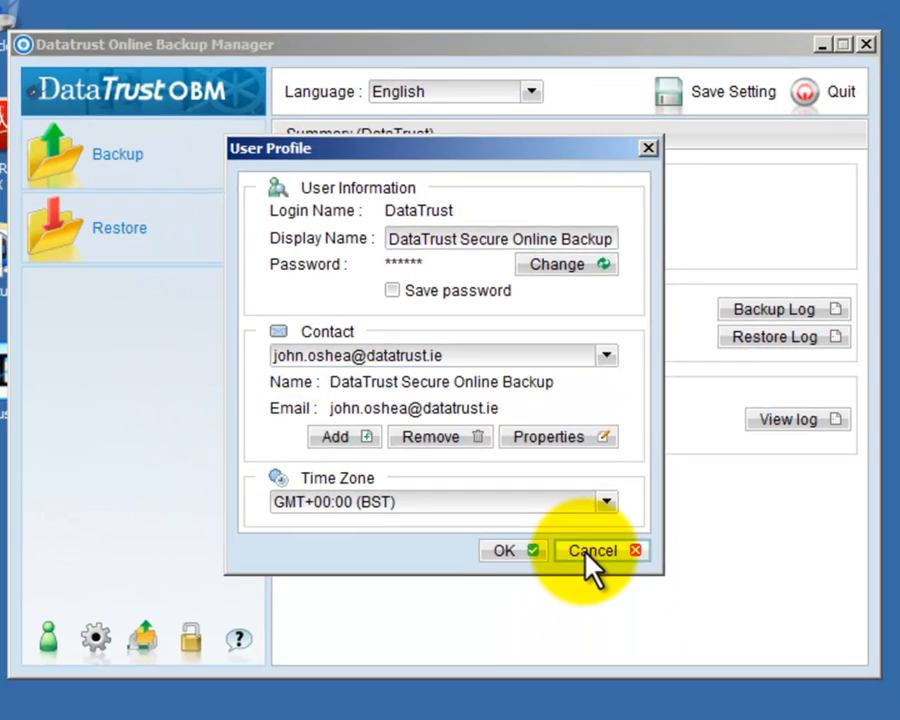
click(655, 641)
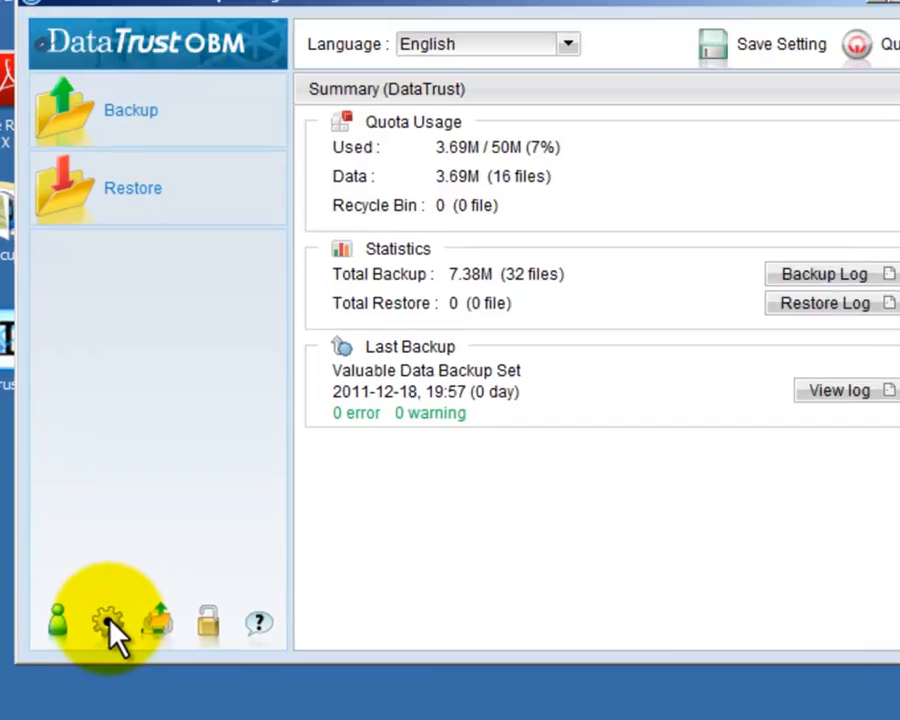
In the backup settings of the Valuable Data Backup Set, enable running scheduled backups on this computer.
click(108, 622)
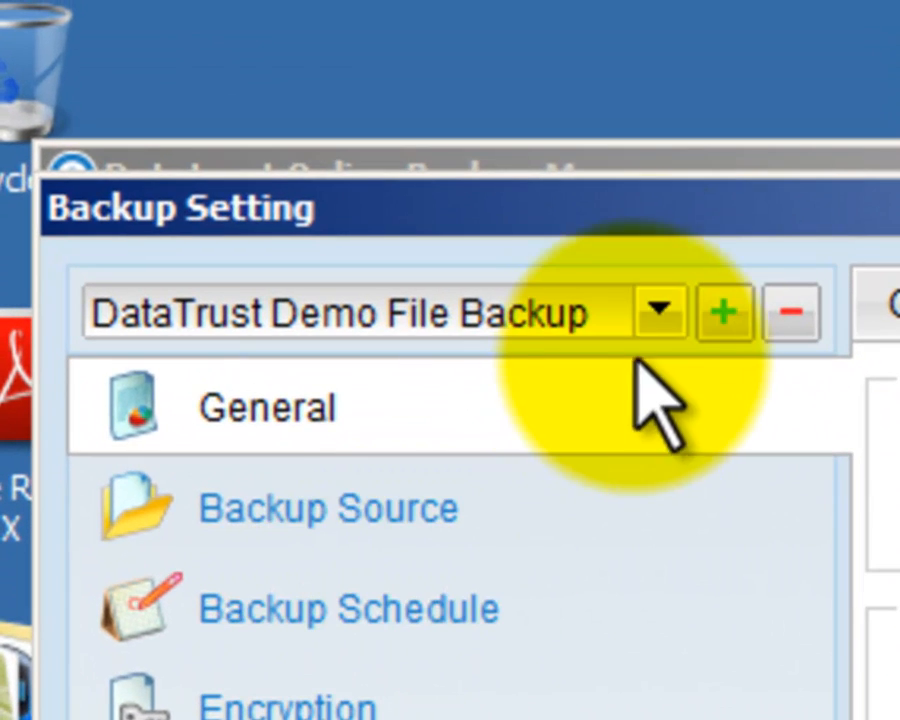
click(432, 190)
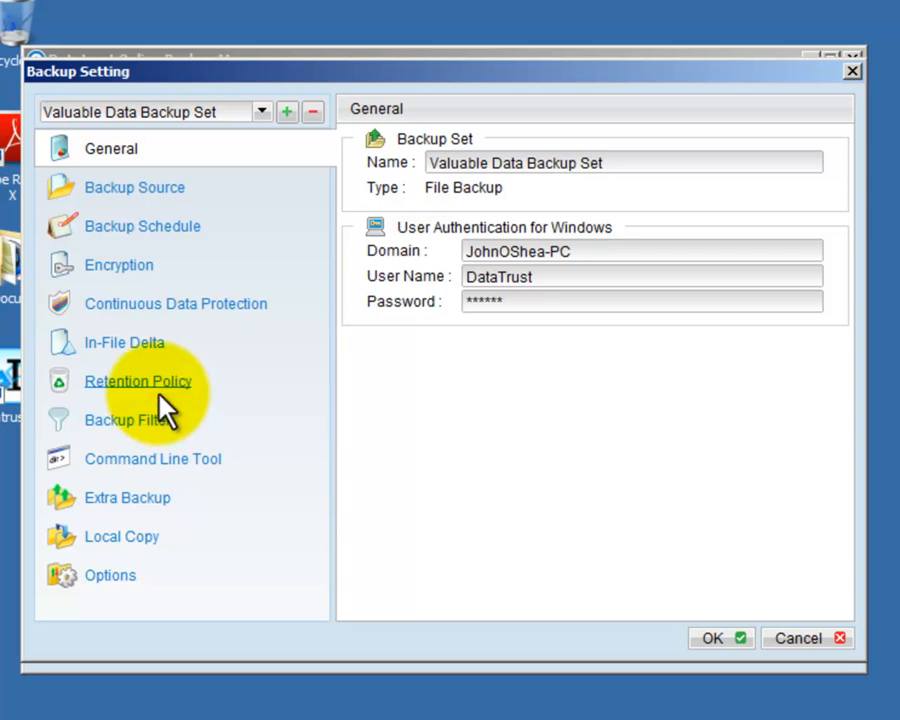
click(129, 240)
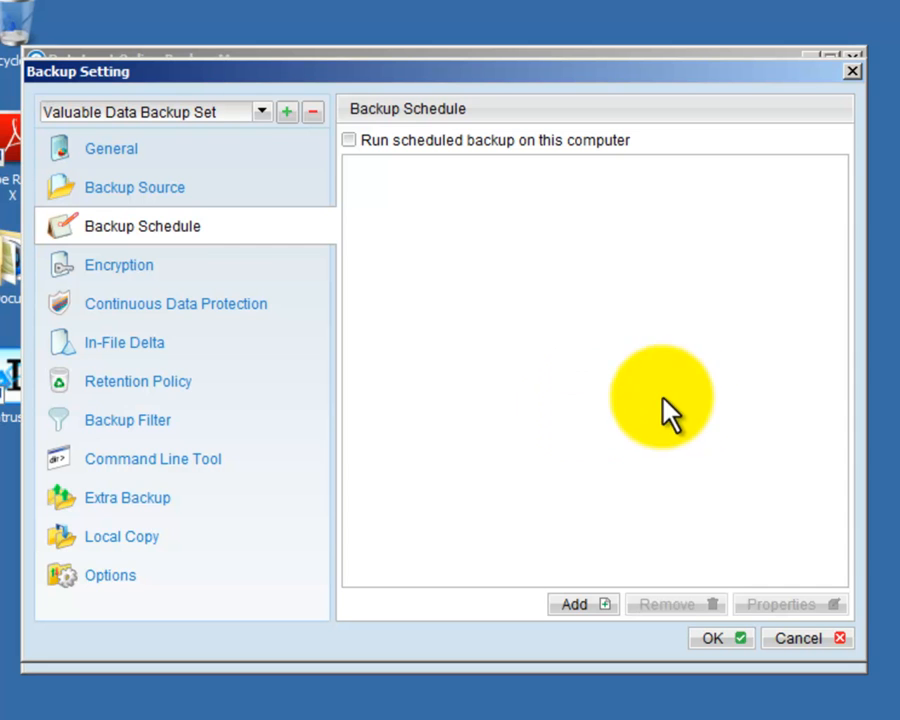
click(349, 142)
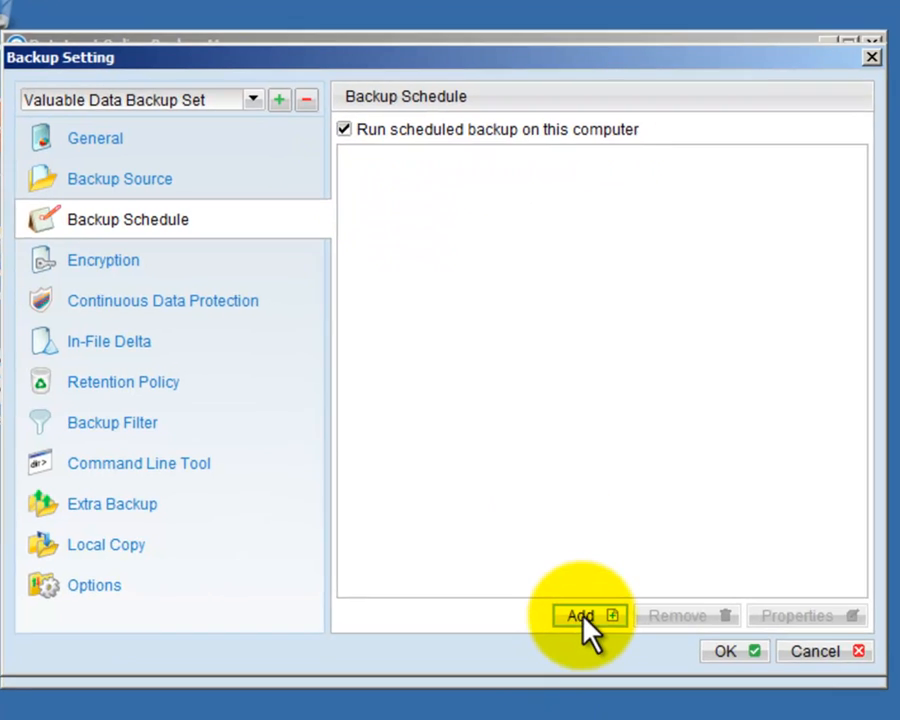
Add a new backup schedule named Valuable Data Backup Schedule.
click(577, 604)
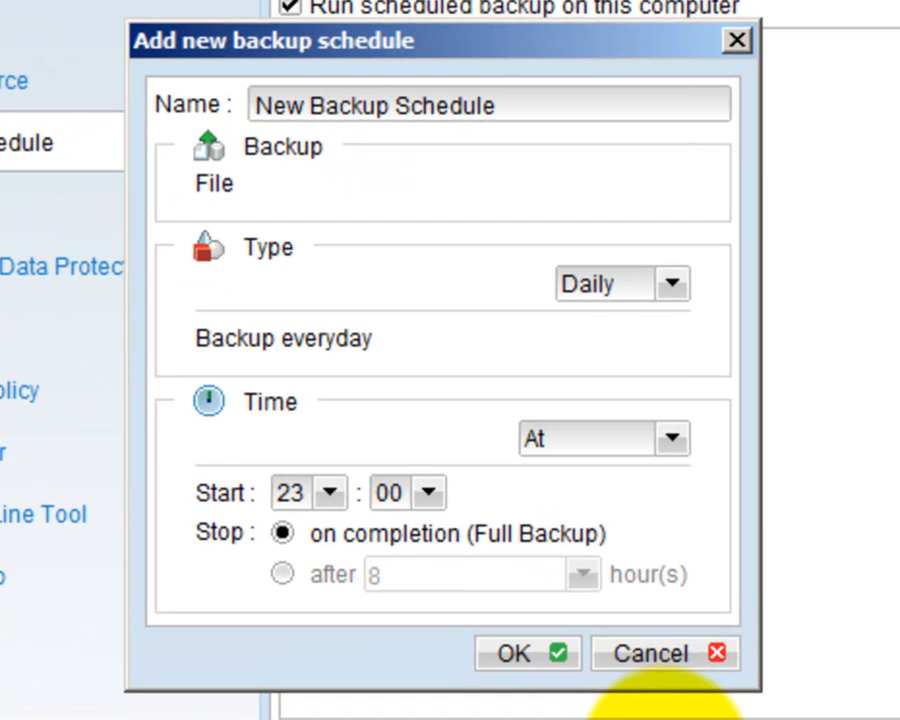
key(BackSpace)
key(BackSpace)
key(BackSpace)
key(BackSpace)
key(BackSpace)
key(BackSpace)
key(BackSpace)
key(BackSpace)
key(BackSpace)
key(BackSpace)
key(BackSpace)
key(BackSpace)
key(BackSpace)
key(BackSpace)
key(BackSpace)
key(BackSpace)
key(BackSpace)
key(BackSpace)
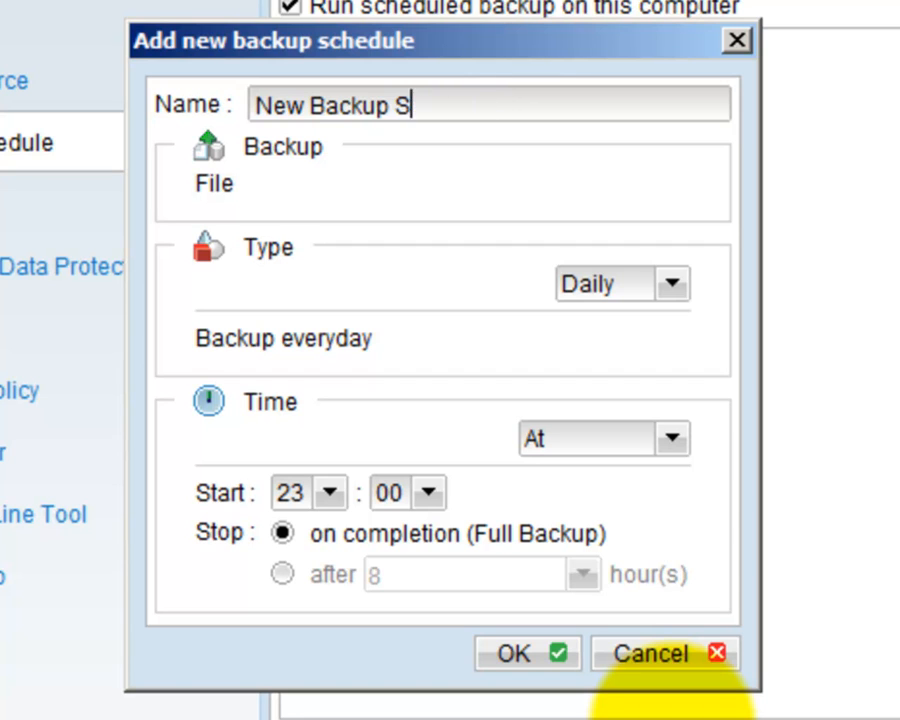
text(Valuable Data Backup Schedule)
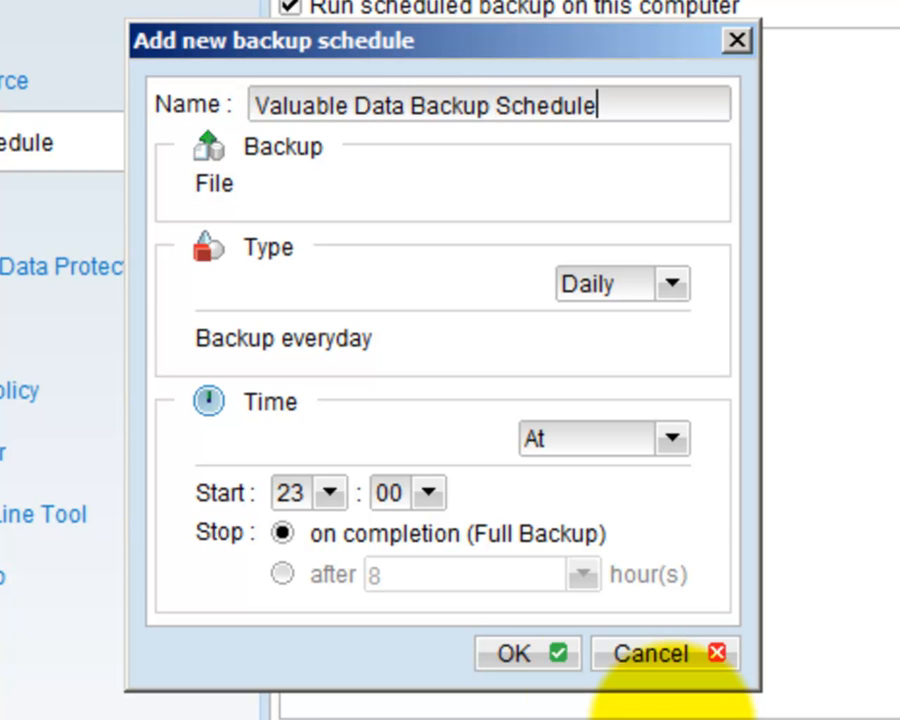
Set the schedule type to Weekly with backups on Monday, Tuesday, Wednesday, Thursday and Friday, leaving out Saturday.
click(672, 284)
click(595, 357)
click(392, 310)
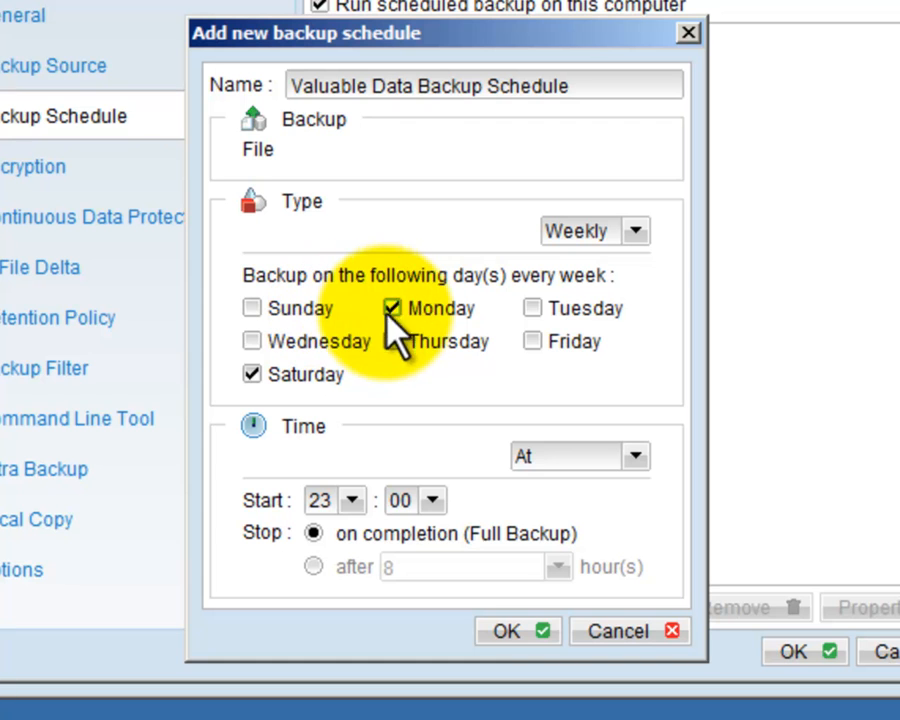
click(533, 310)
click(248, 343)
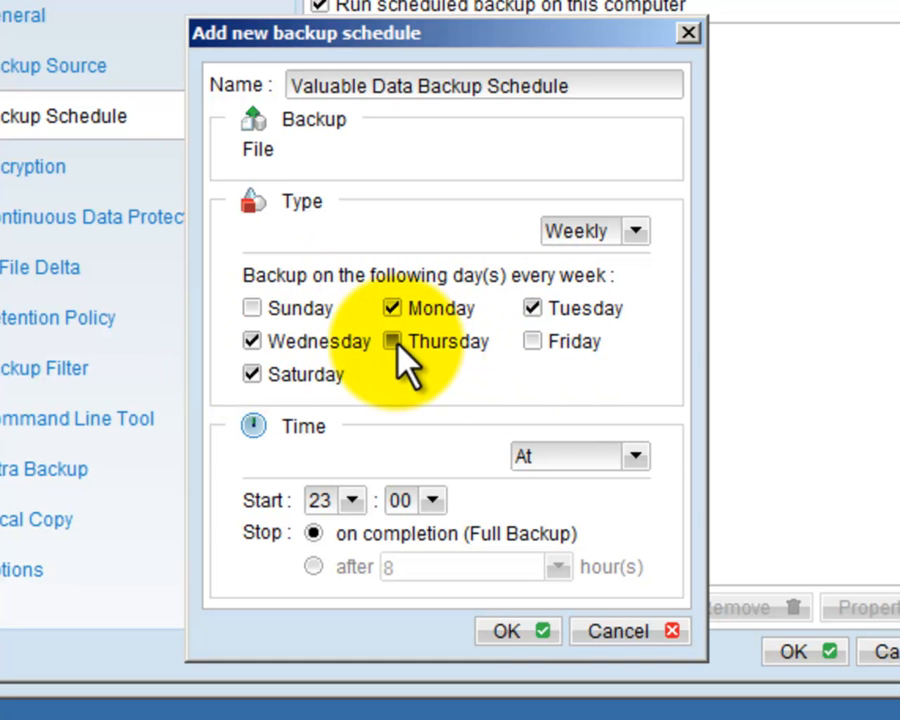
click(394, 343)
click(532, 342)
click(251, 374)
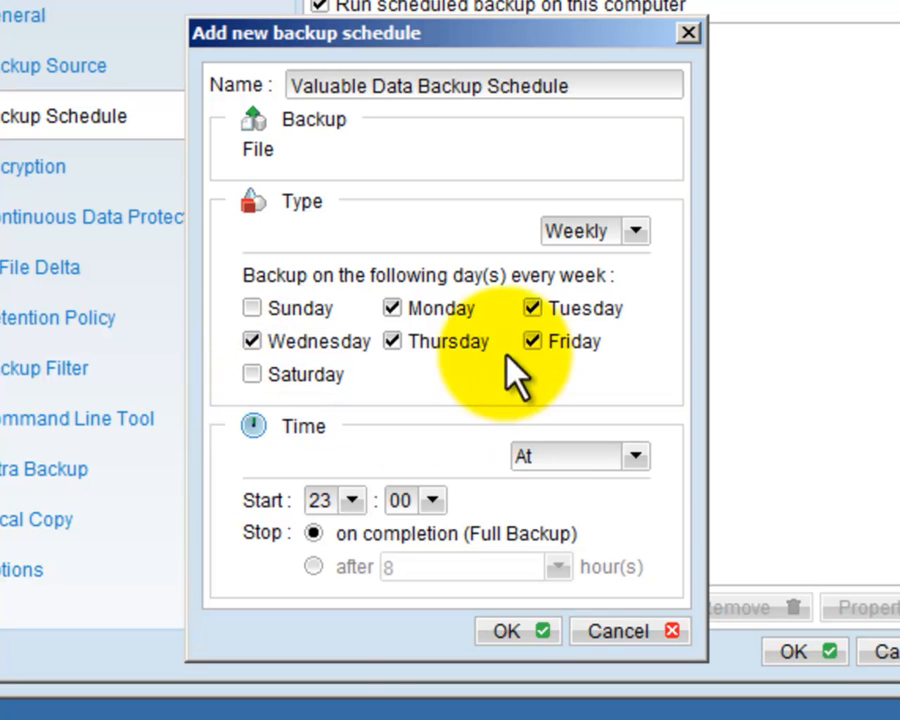
Set the schedule's start hour to 19, confirm the new schedule and accept the backup settings.
click(350, 500)
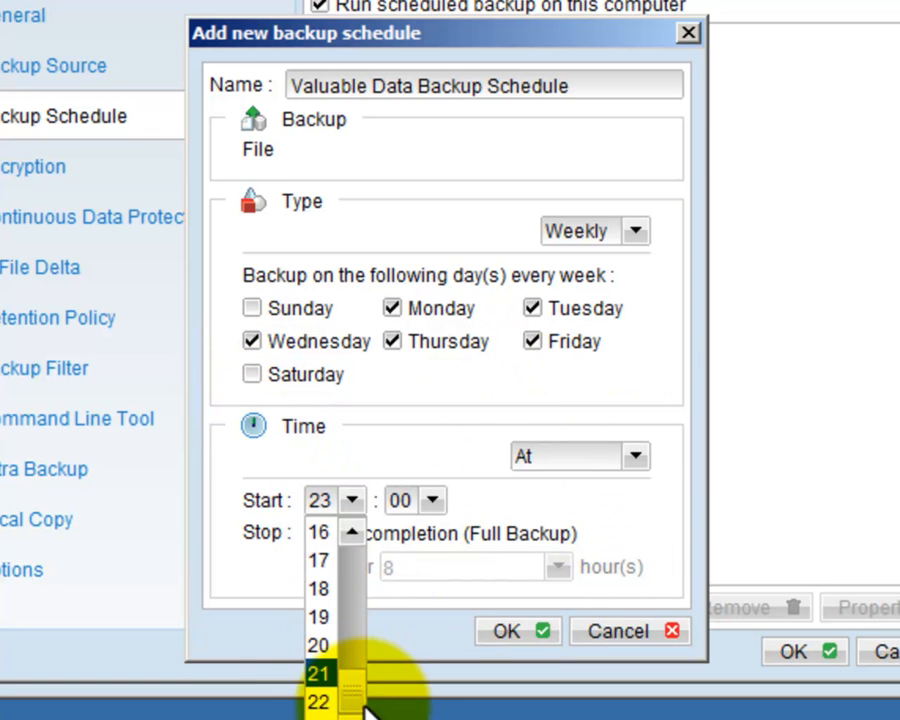
click(336, 618)
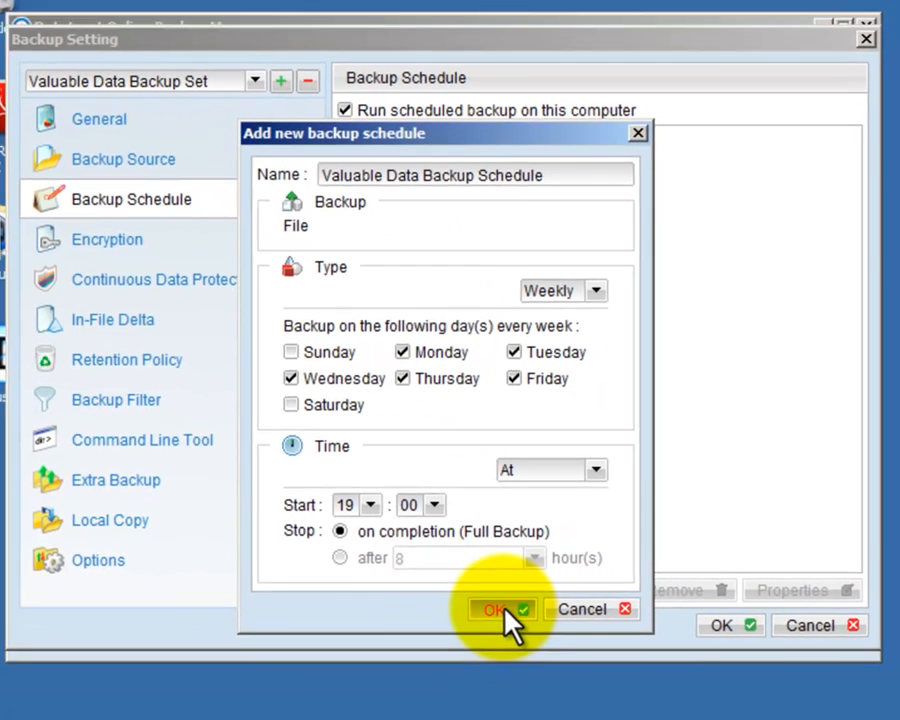
click(504, 610)
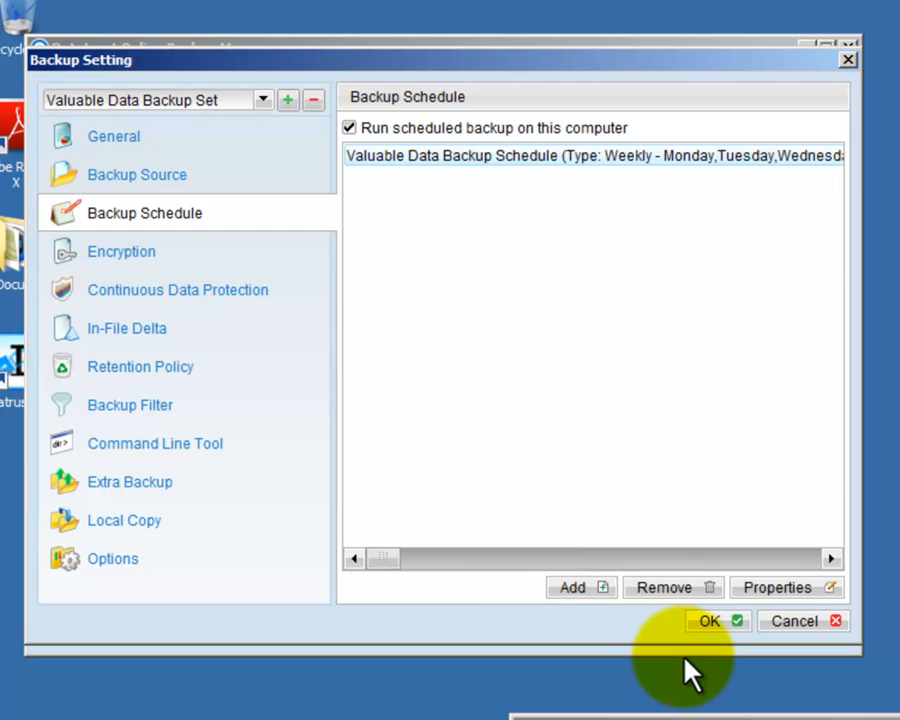
click(705, 621)
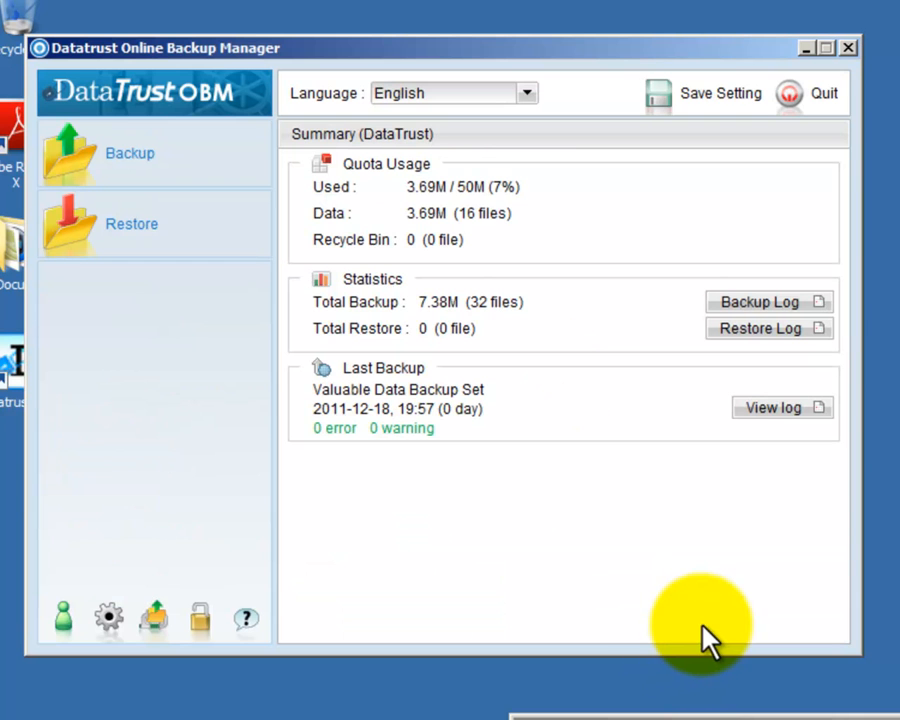
Save the settings, dismiss the confirmation and quit the backup manager.
click(680, 95)
click(444, 395)
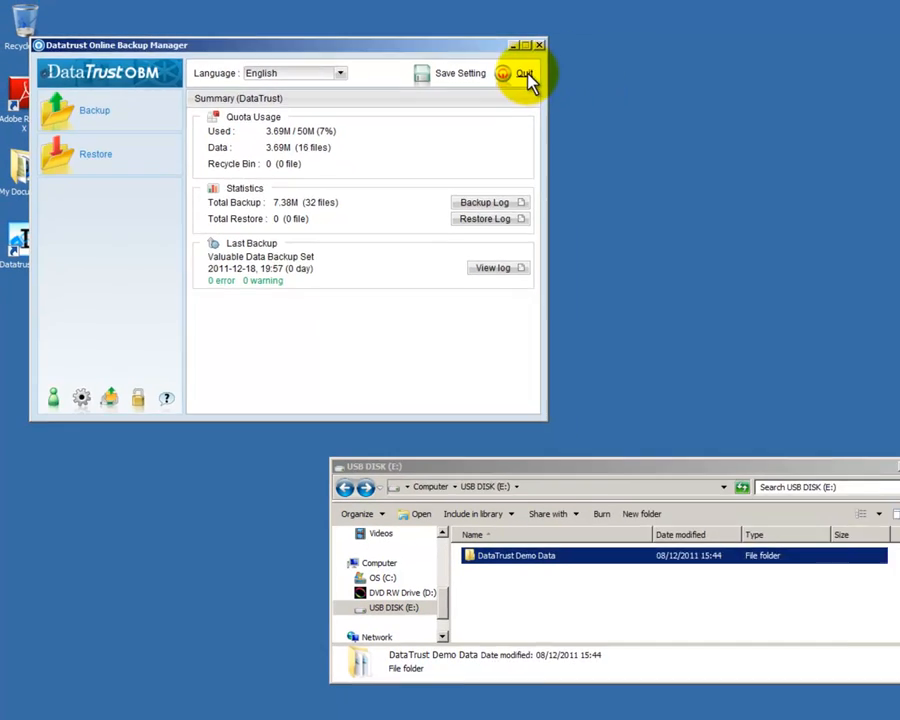
click(525, 75)
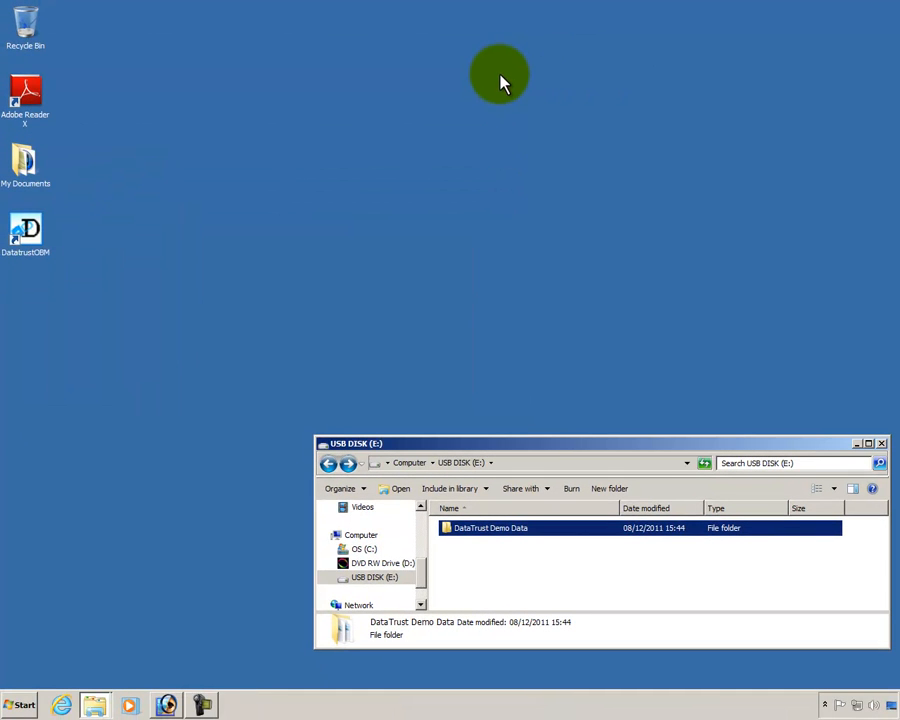